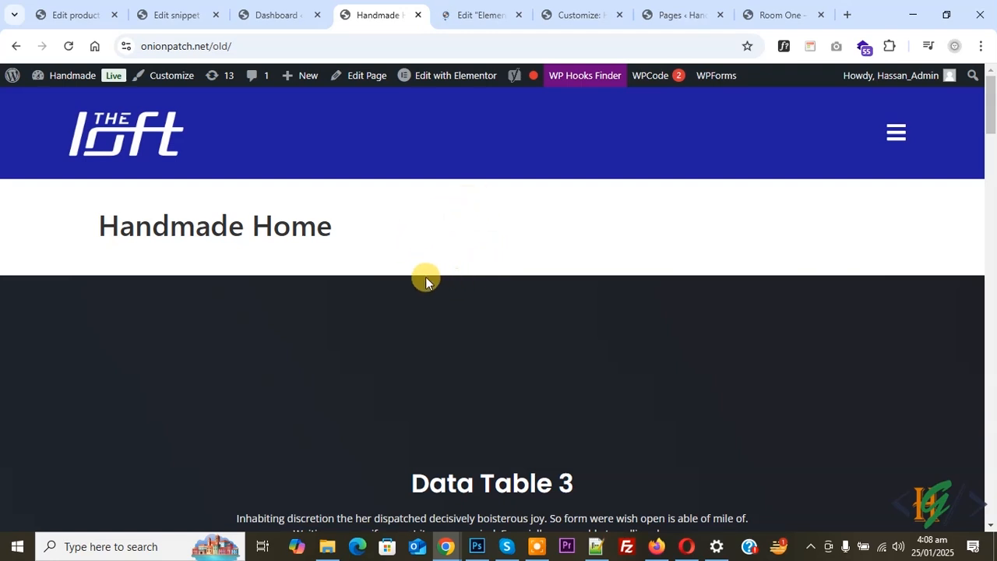
- Switch to the WordPress dashboard and open the list of Elementor popup templates
click(307, 10)
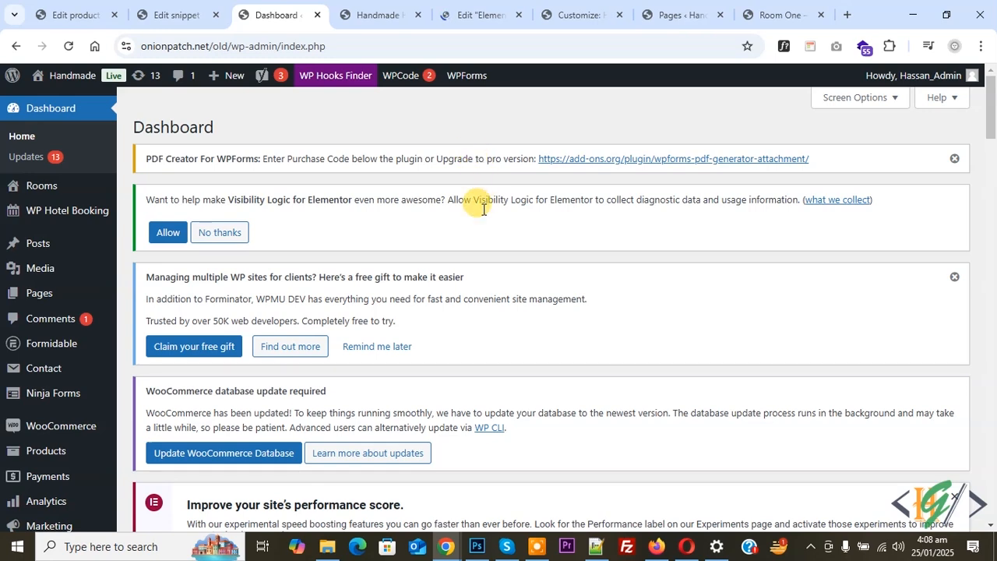
scroll(438, 190, down, 5)
mouse_move(71, 217)
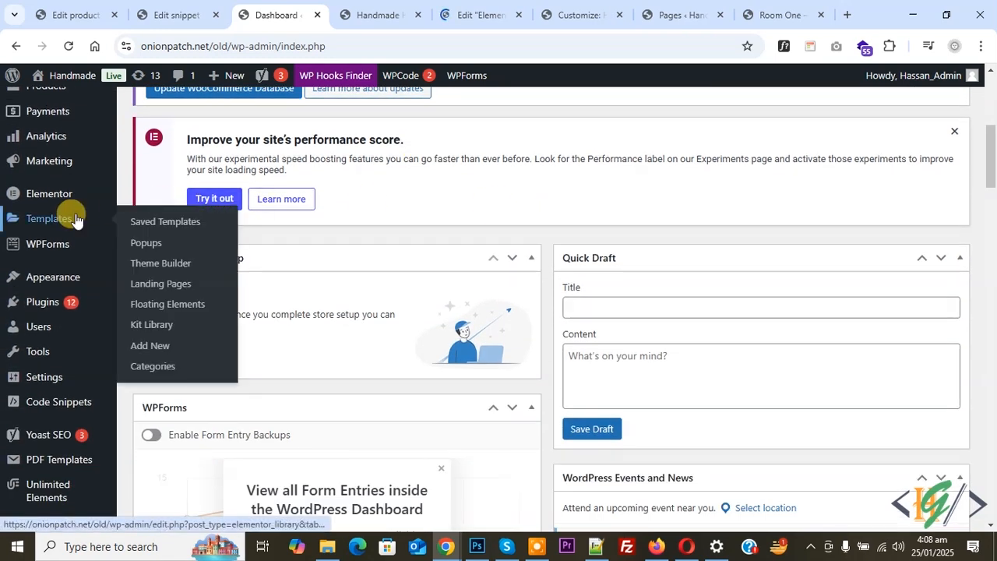
click(145, 245)
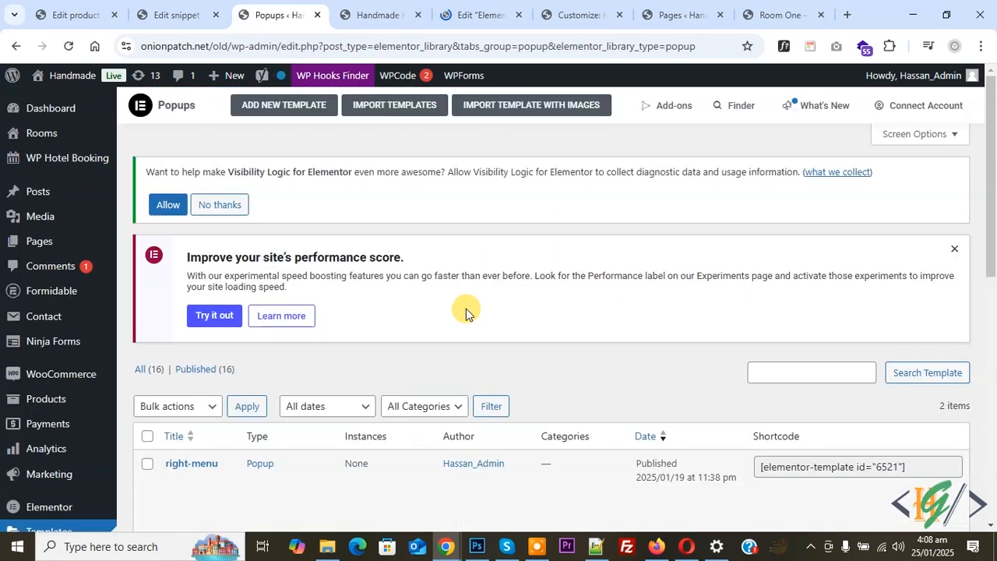
- Create a new popup template named "full-menu" and dismiss the template library to start from a blank canvas
click(285, 104)
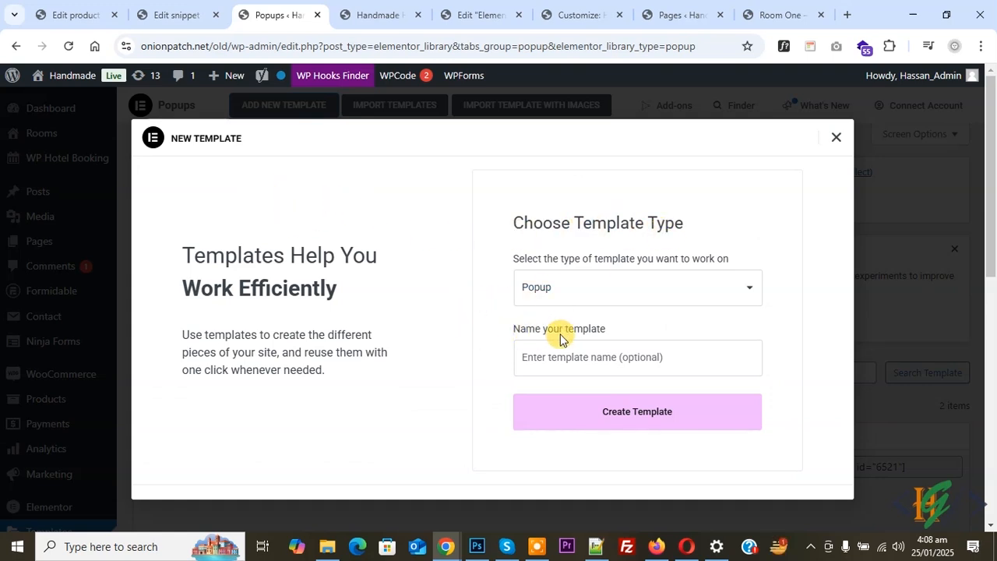
click(543, 366)
text(full-menu)
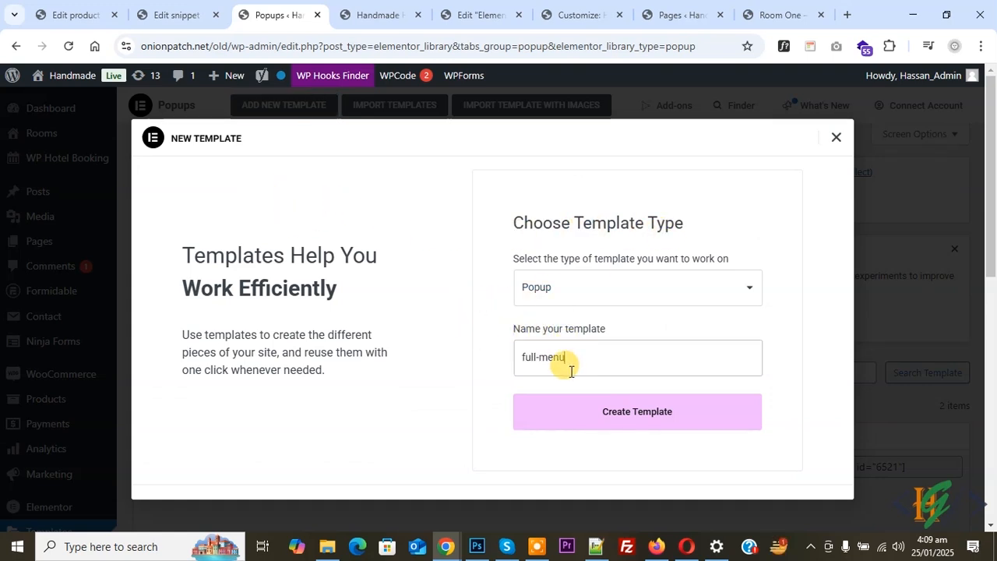
click(603, 425)
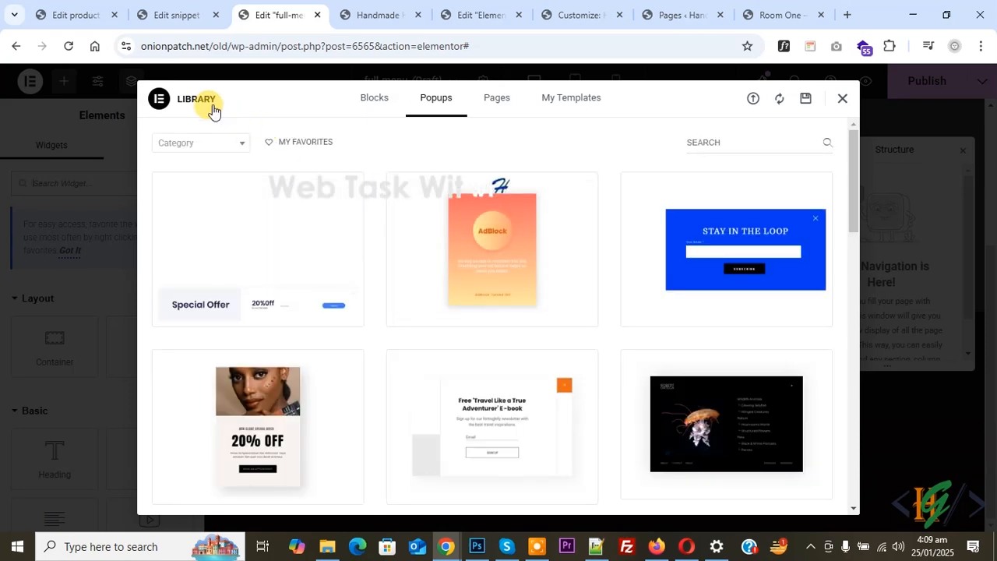
click(844, 100)
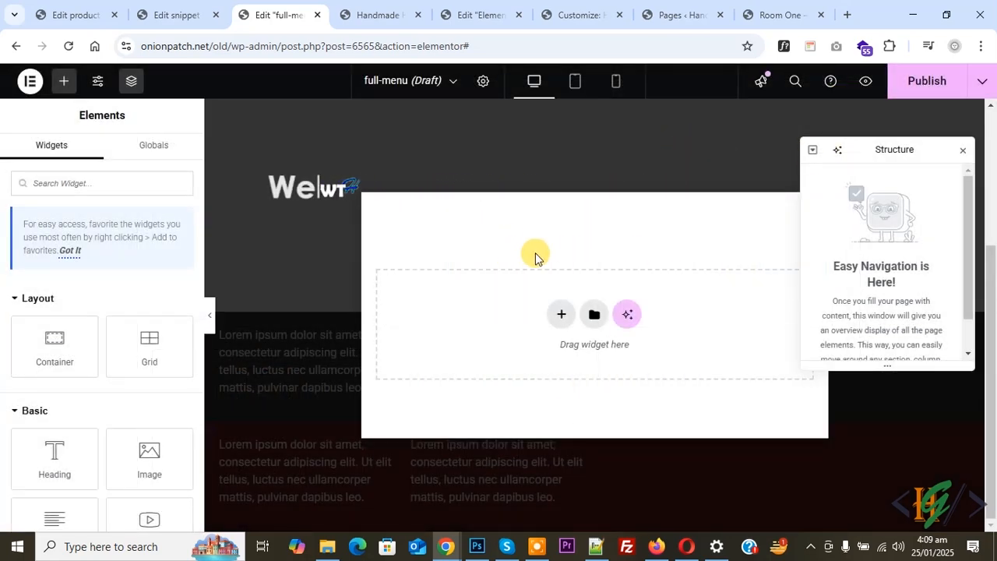
- In the popup's layout settings, set the width to 100 em and the height to Fit To Screen
click(478, 86)
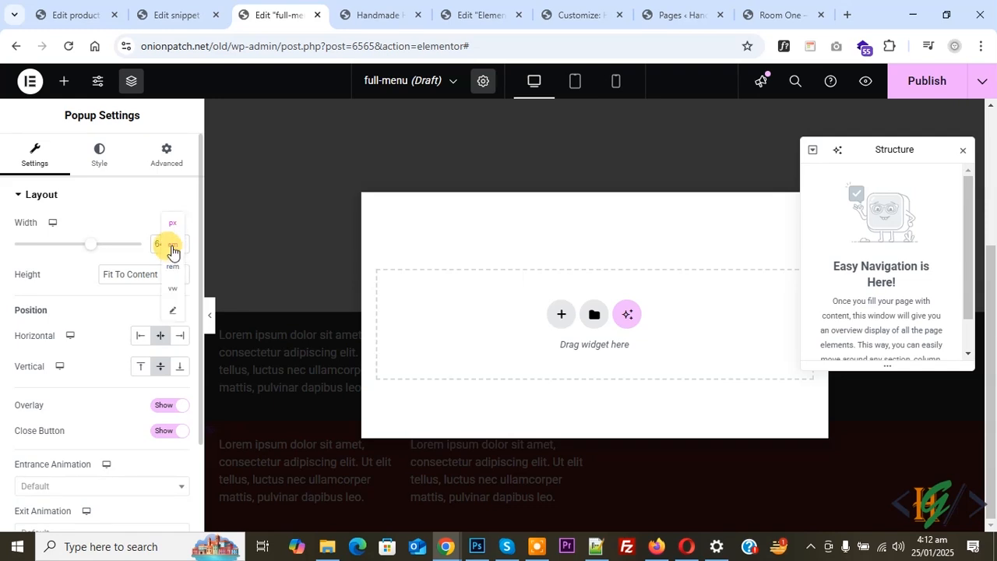
click(172, 248)
mouse_move(143, 251)
mouse_down()
mouse_move(111, 251)
mouse_move(159, 248)
mouse_up()
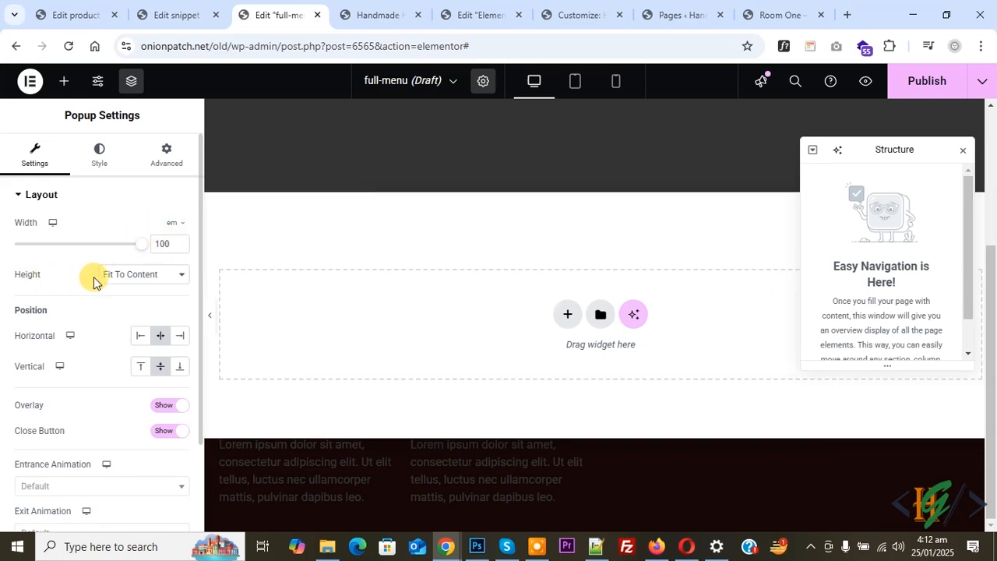
click(132, 282)
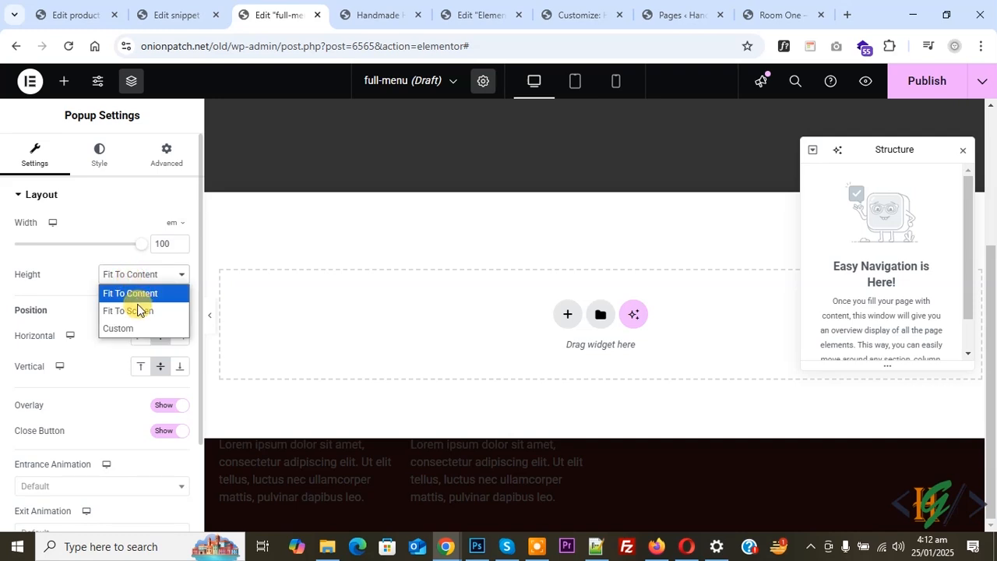
click(137, 312)
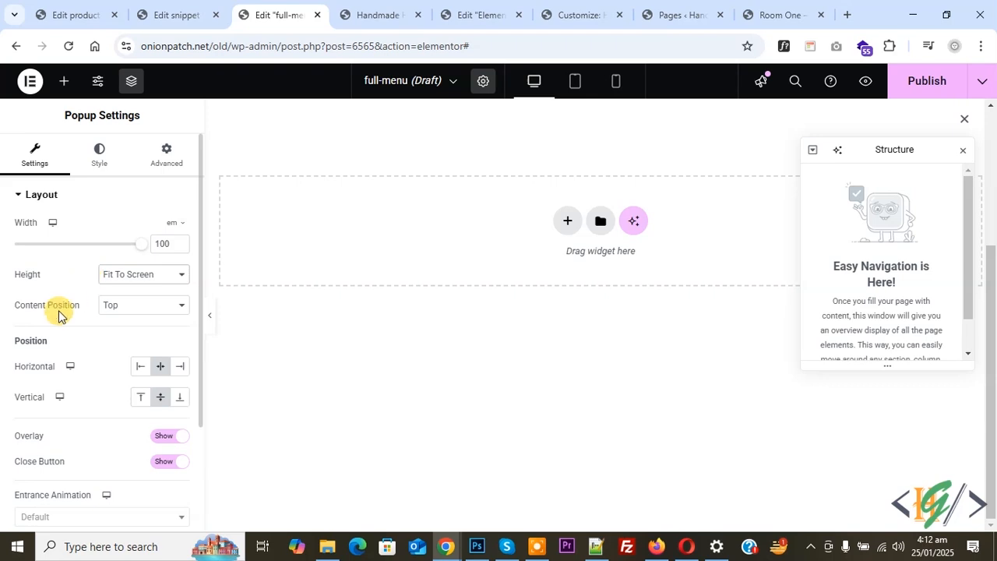
- Try the Center content position for the popup and set it back to Top
click(130, 313)
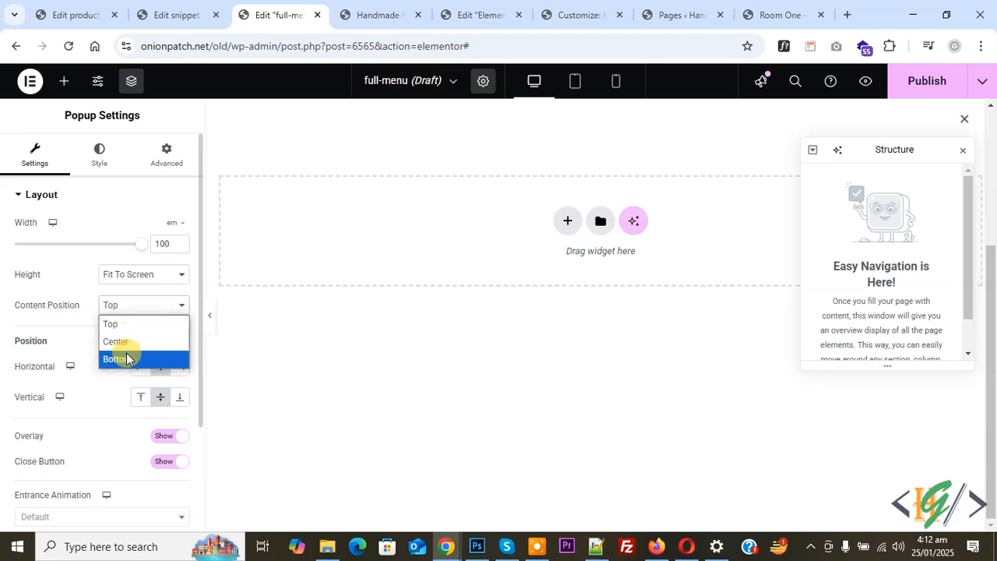
click(118, 340)
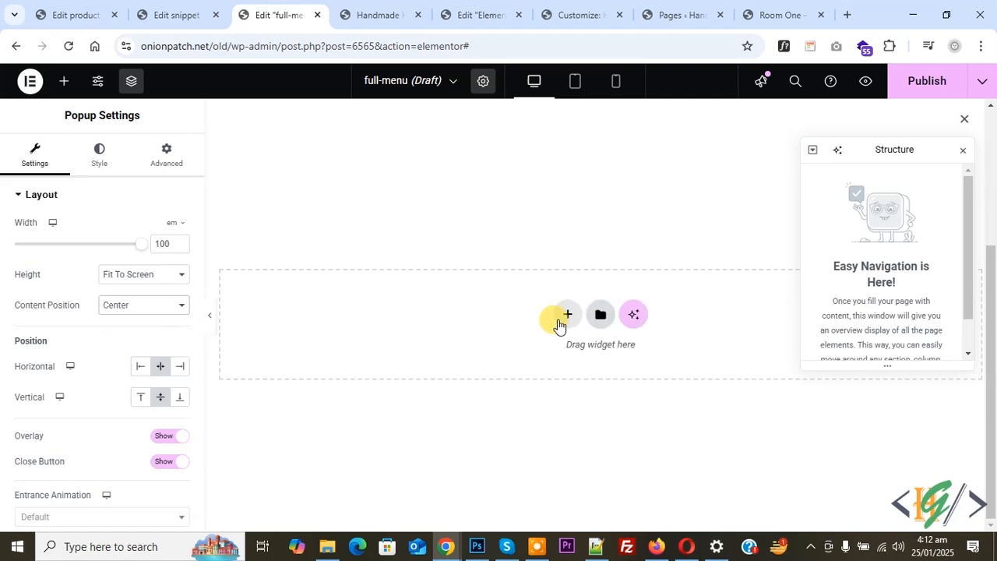
click(148, 305)
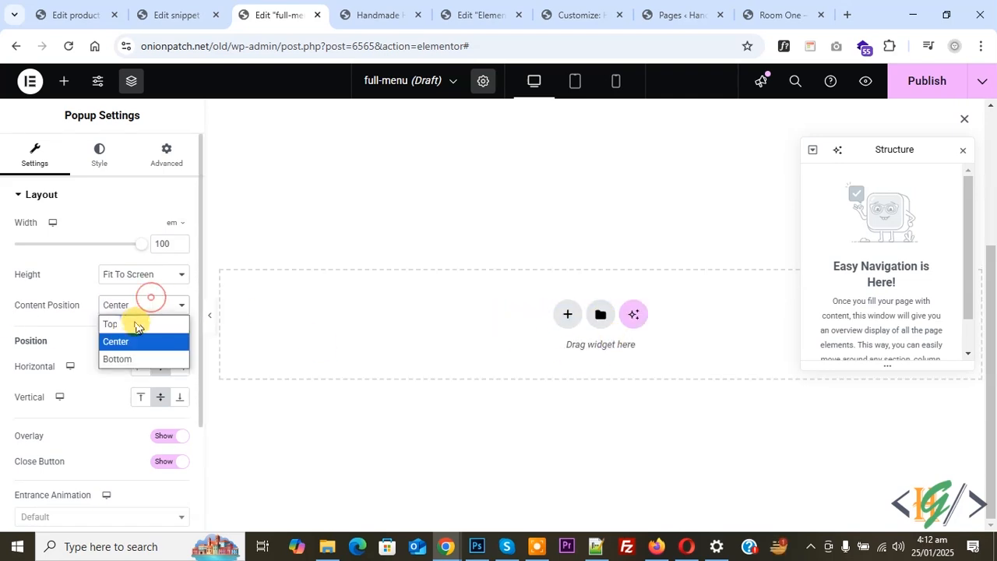
click(131, 322)
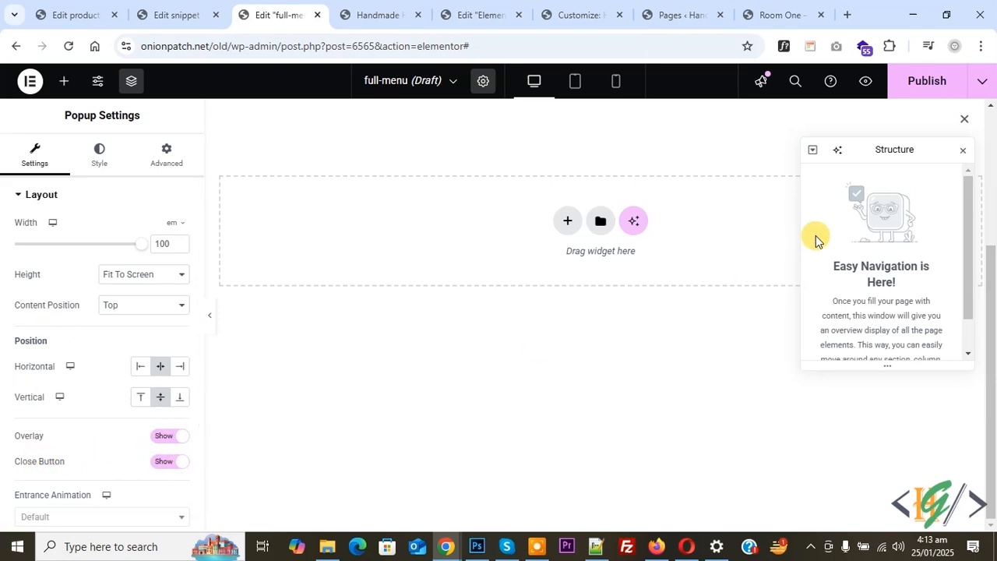
- Move the floating Structure window lower and set the popup's entrance animation to Fade In
drag(915, 148, 927, 163)
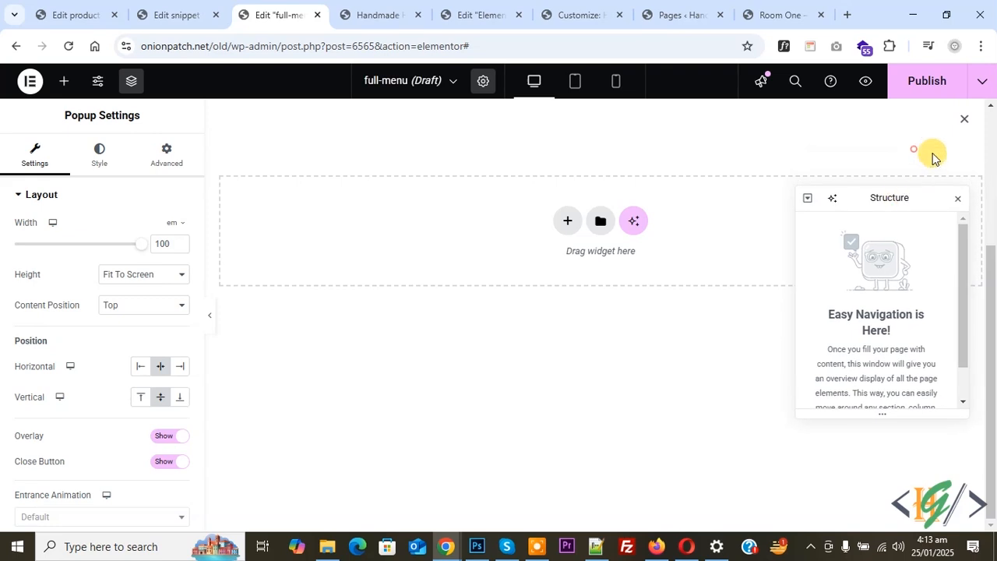
scroll(14, 382, down, 2)
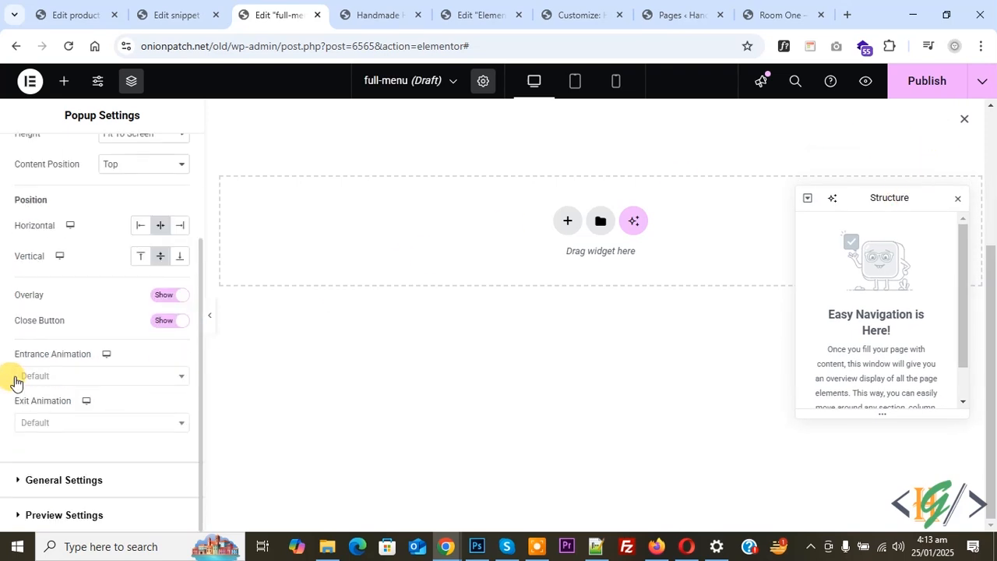
click(62, 375)
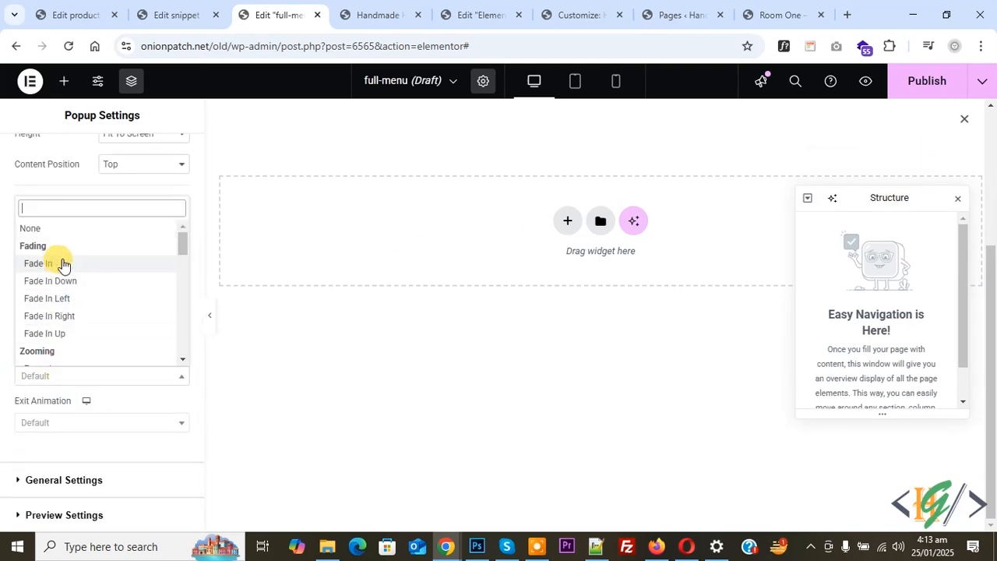
scroll(66, 272, down, 2)
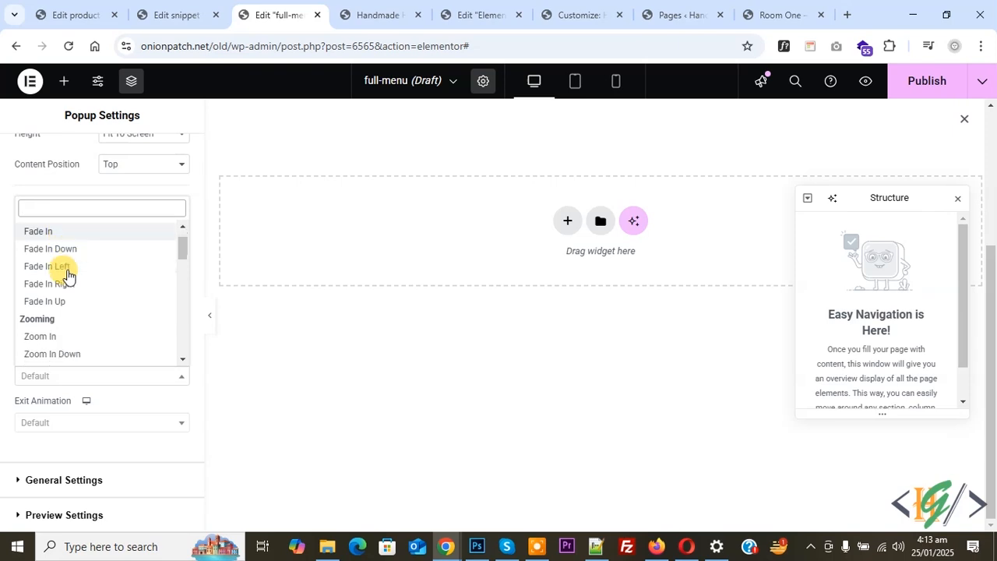
scroll(70, 305, up, 3)
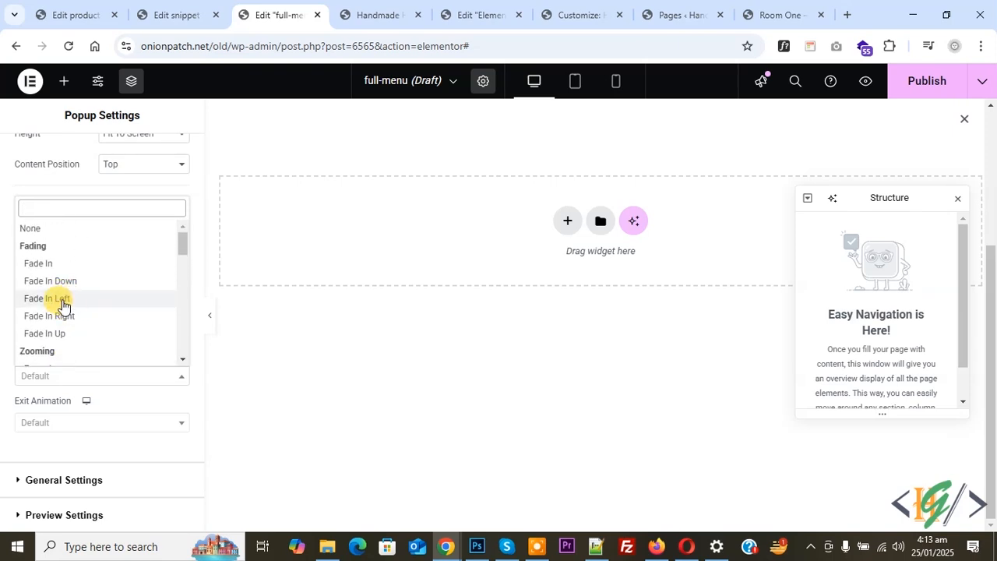
click(36, 265)
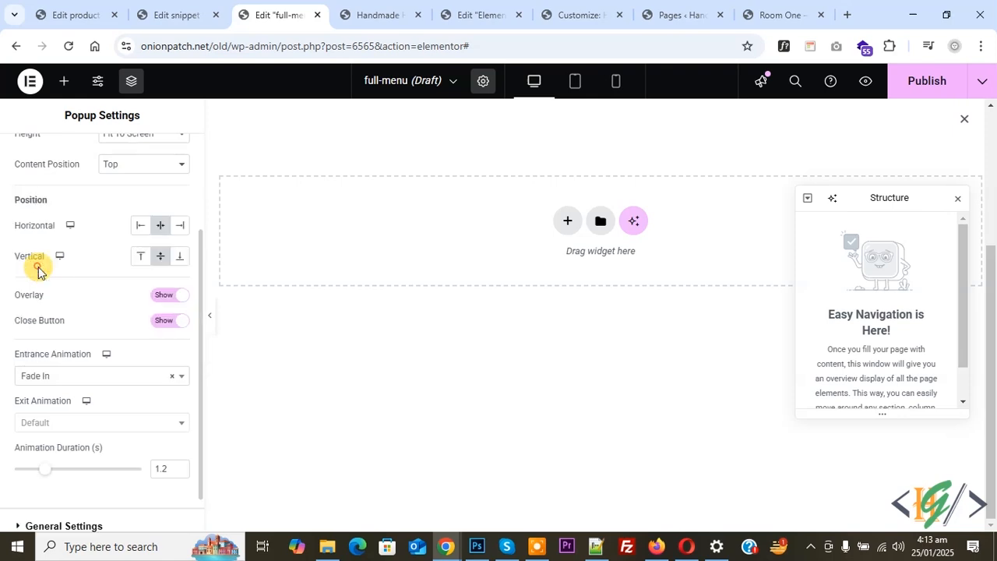
- Set the popup's exit animation to Fade Out and the animation duration to 0.5 seconds
click(45, 422)
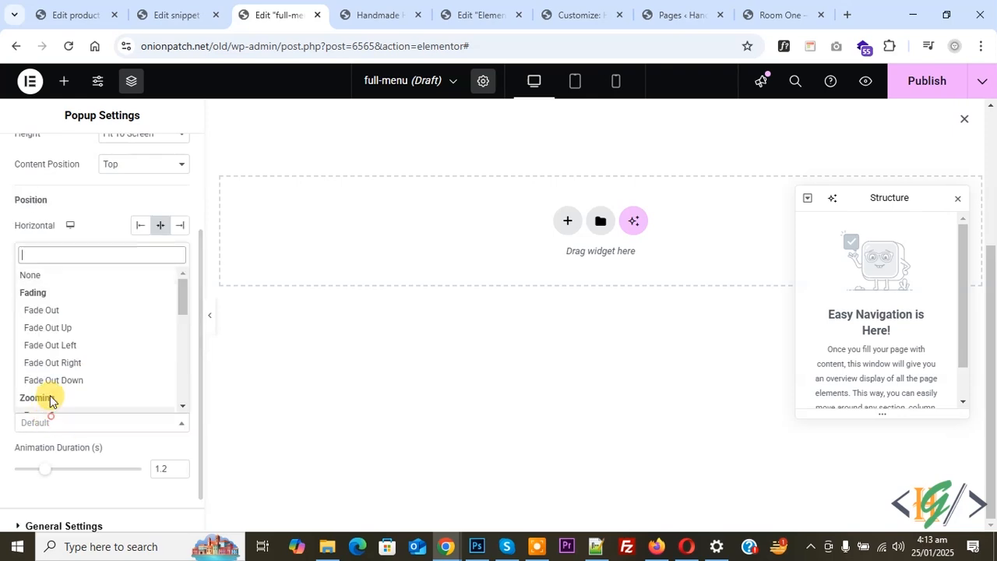
click(45, 312)
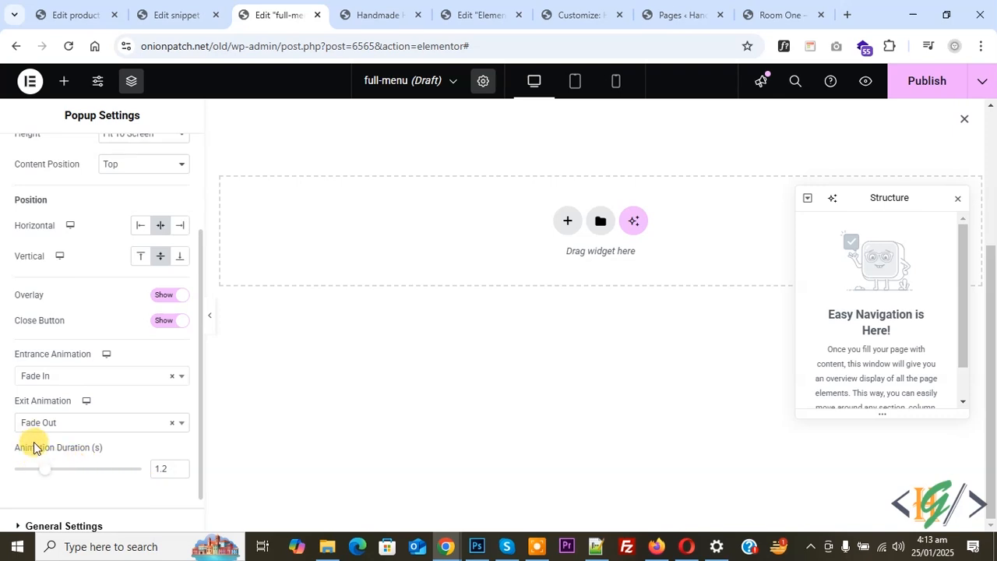
click(179, 473)
click(179, 472)
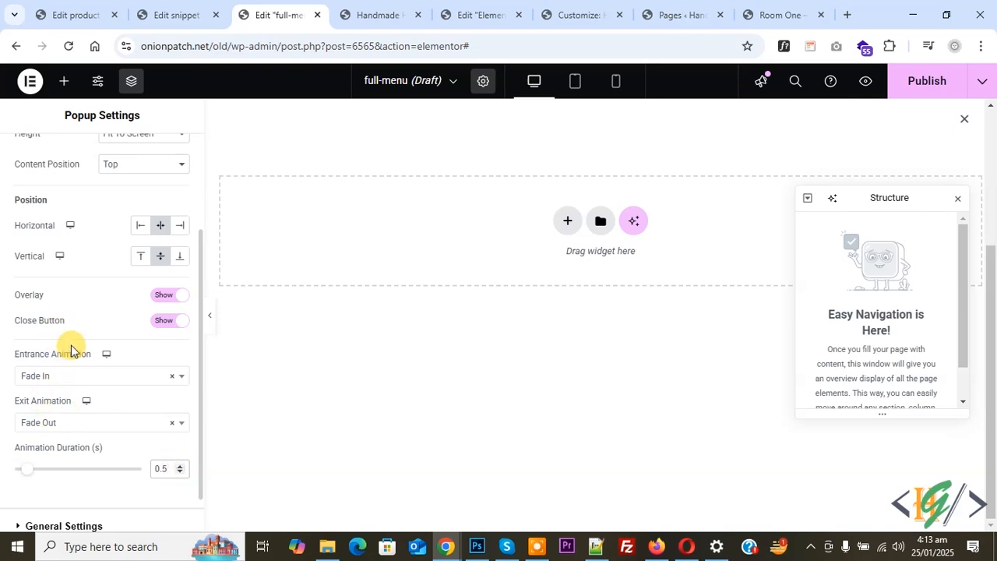
scroll(65, 336, down, 1)
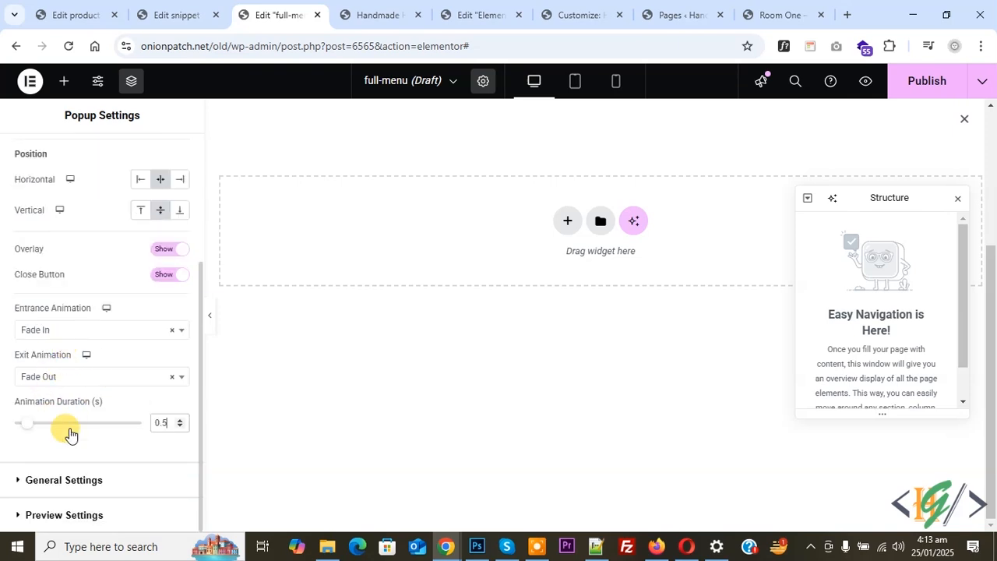
click(76, 474)
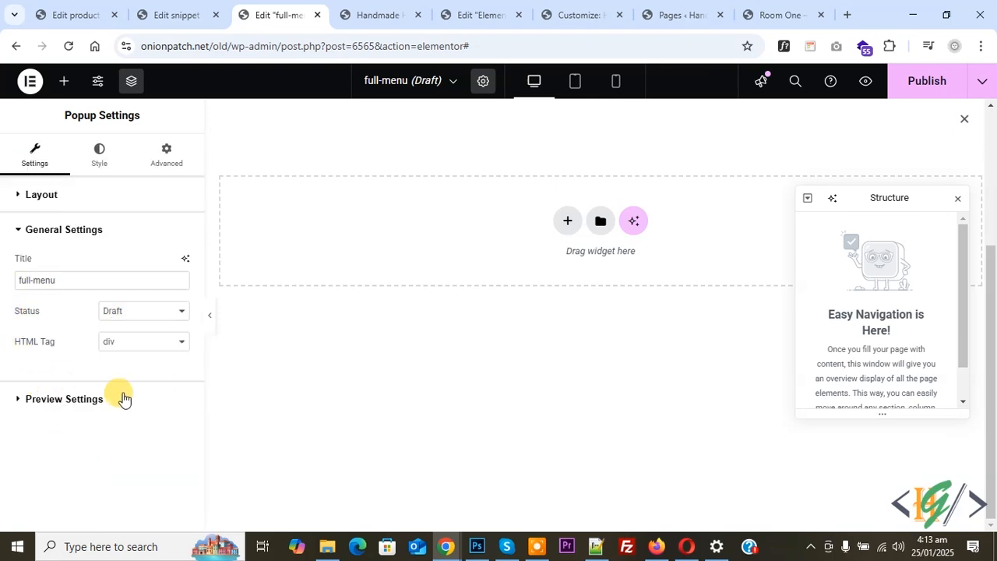
- Give the popup a classic background in the dark grey-brown colour #413838
click(102, 166)
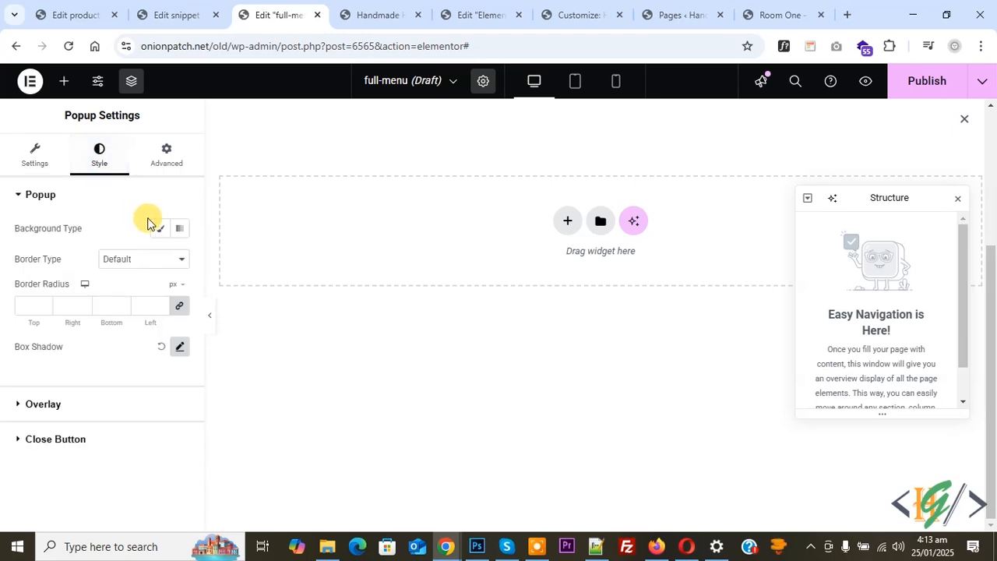
click(162, 229)
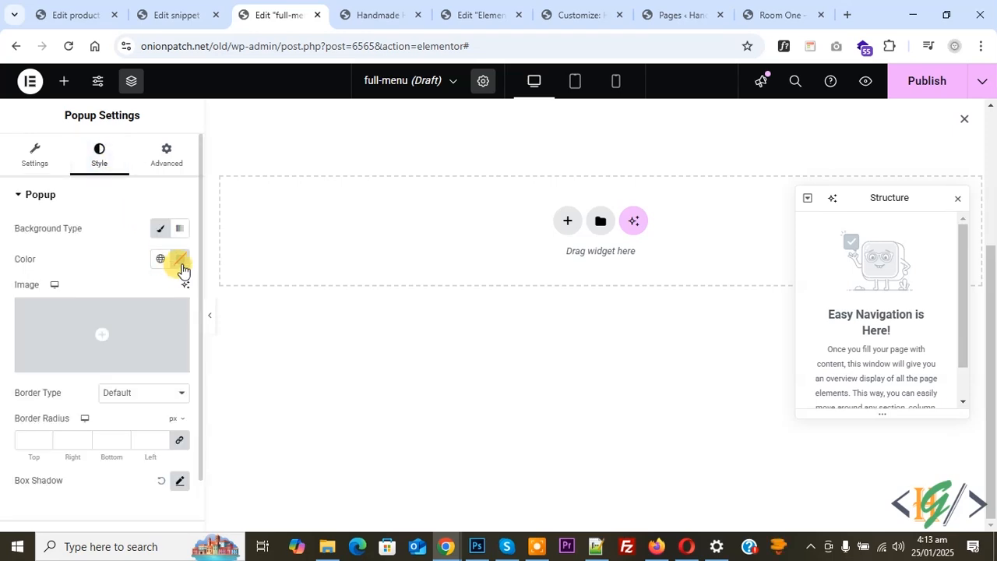
click(180, 260)
drag(174, 321, 173, 330)
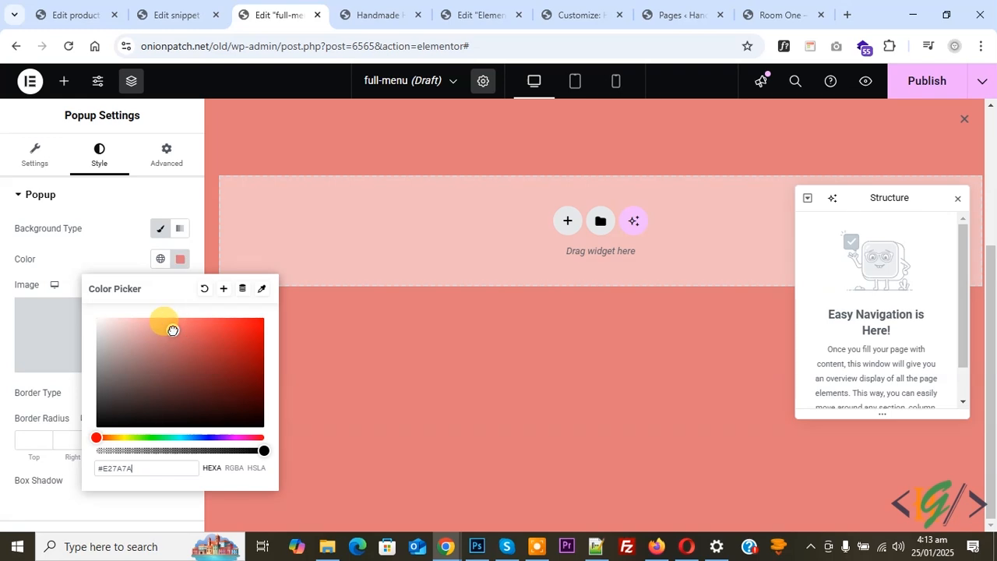
drag(169, 330, 119, 398)
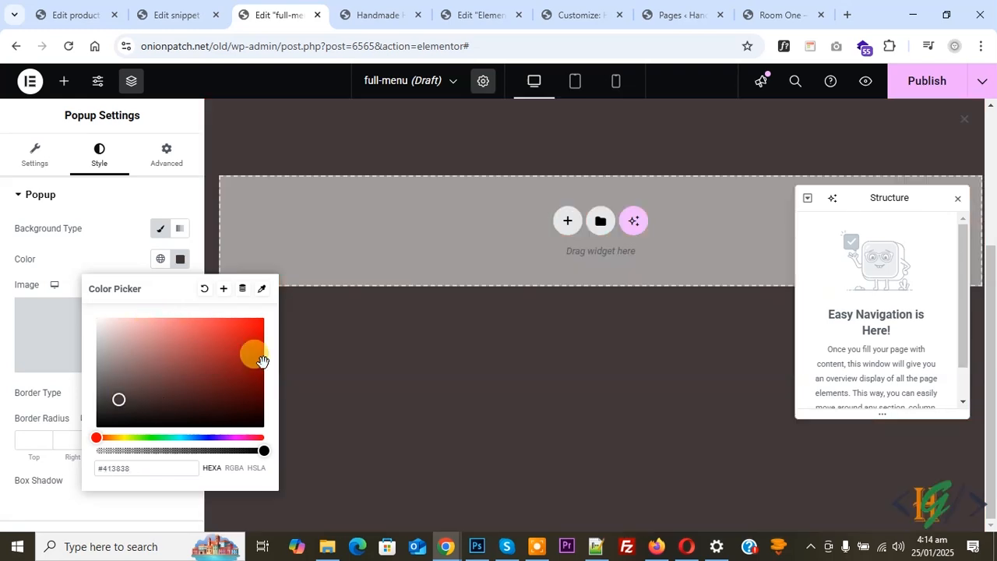
- Make the popup's background colour slightly transparent, at about #413838DB, and close the color picker
key(ctrl+a)
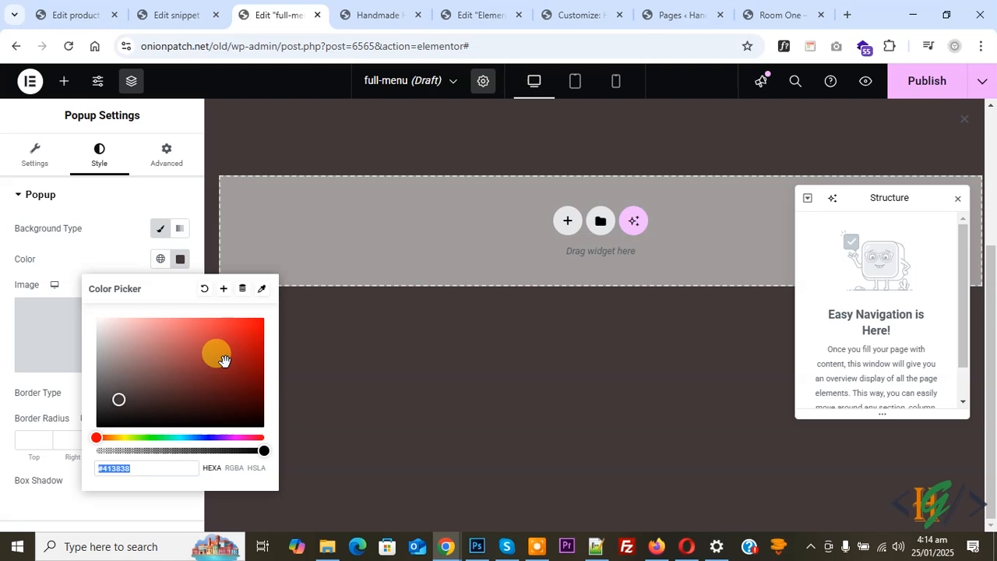
drag(264, 450, 231, 450)
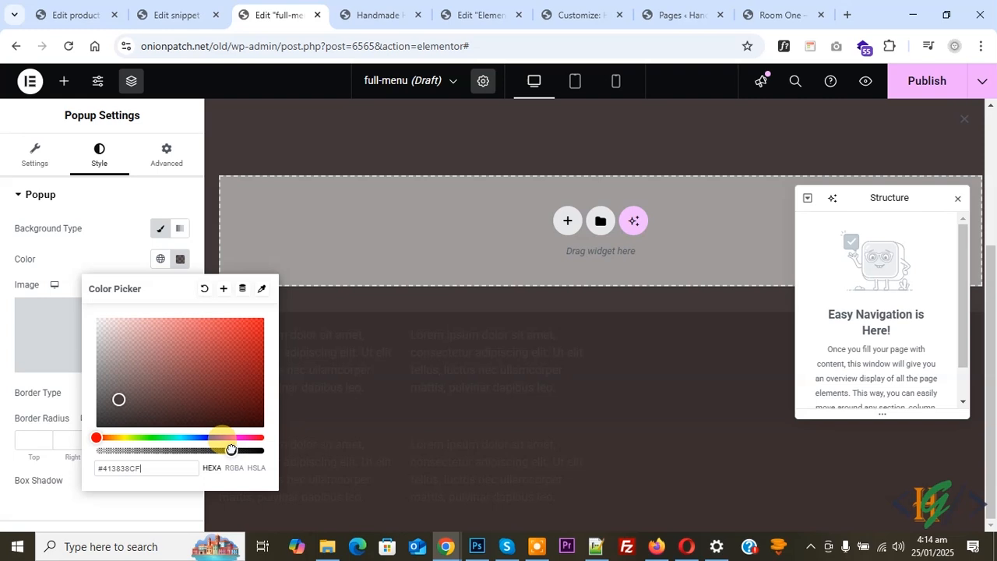
drag(231, 450, 241, 450)
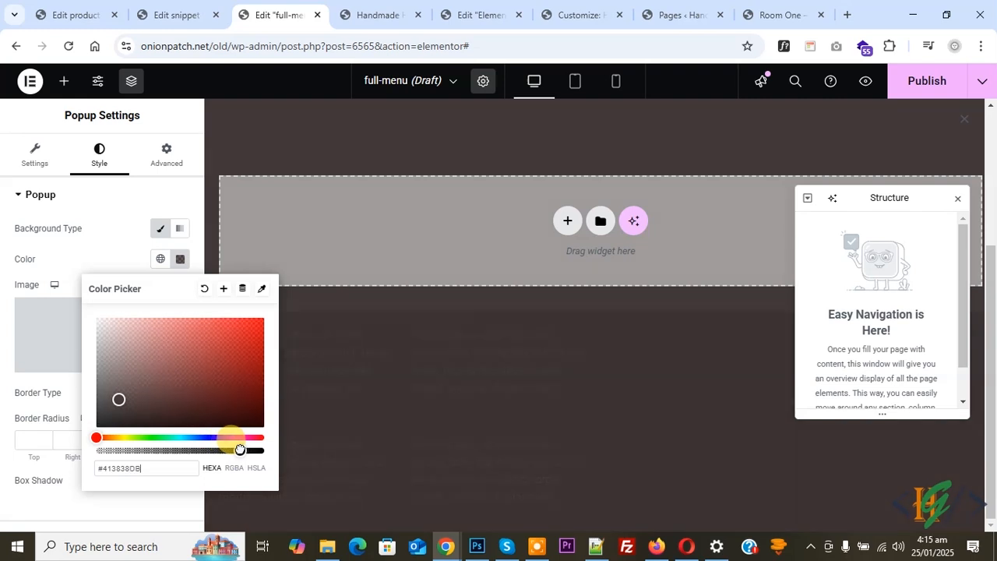
click(4, 314)
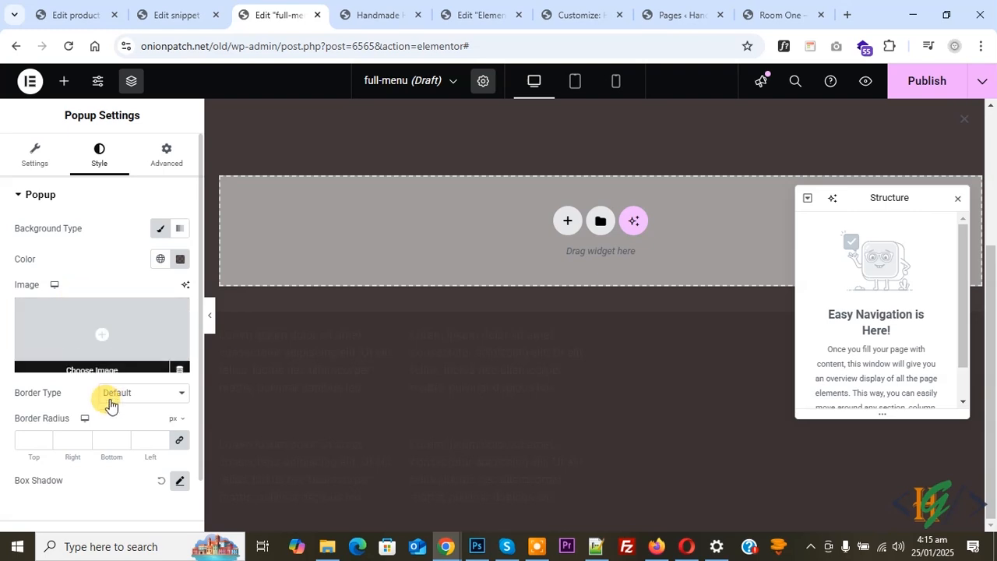
scroll(31, 387, down, 1)
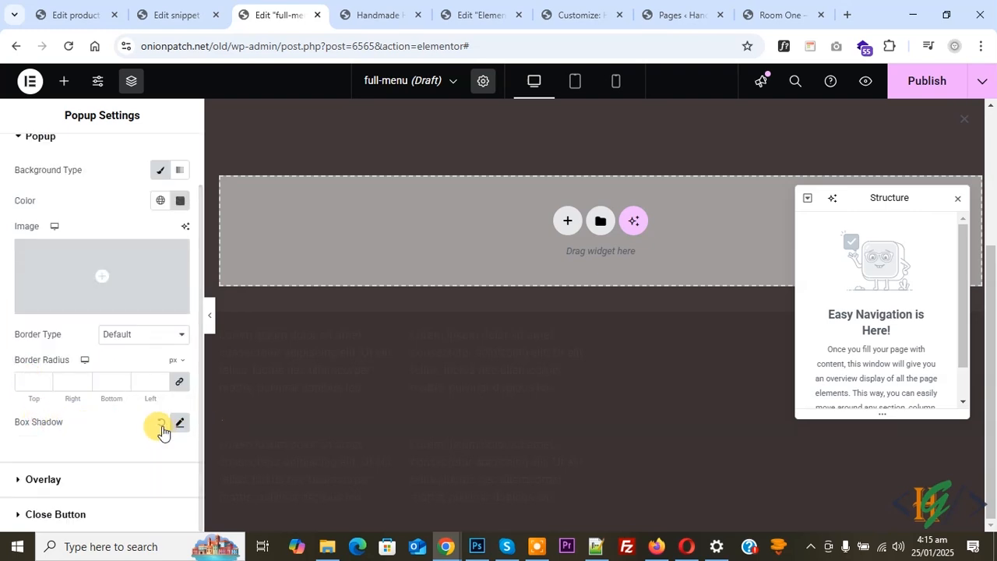
- Make the popup's close button white and set its size to 29 px
click(100, 477)
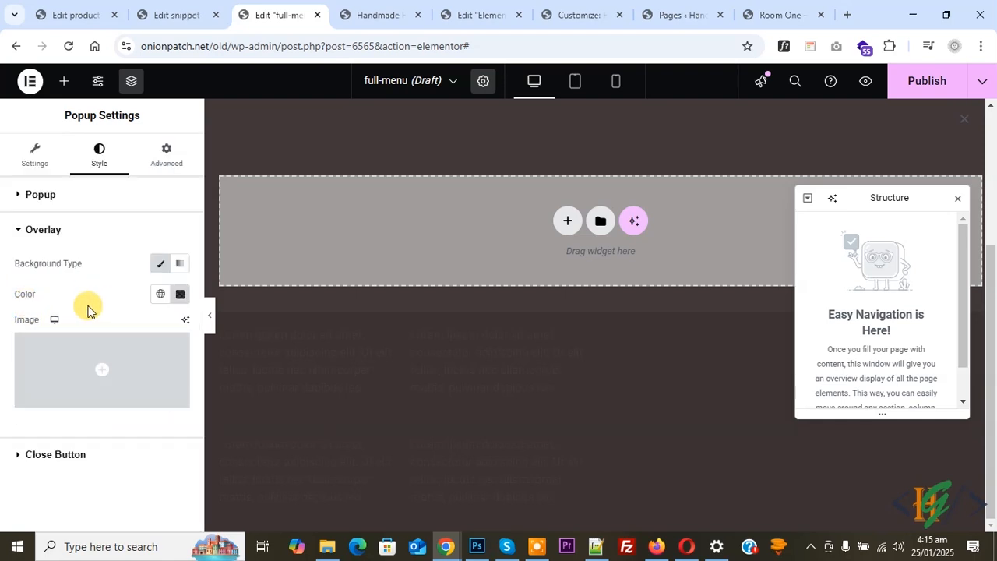
click(55, 458)
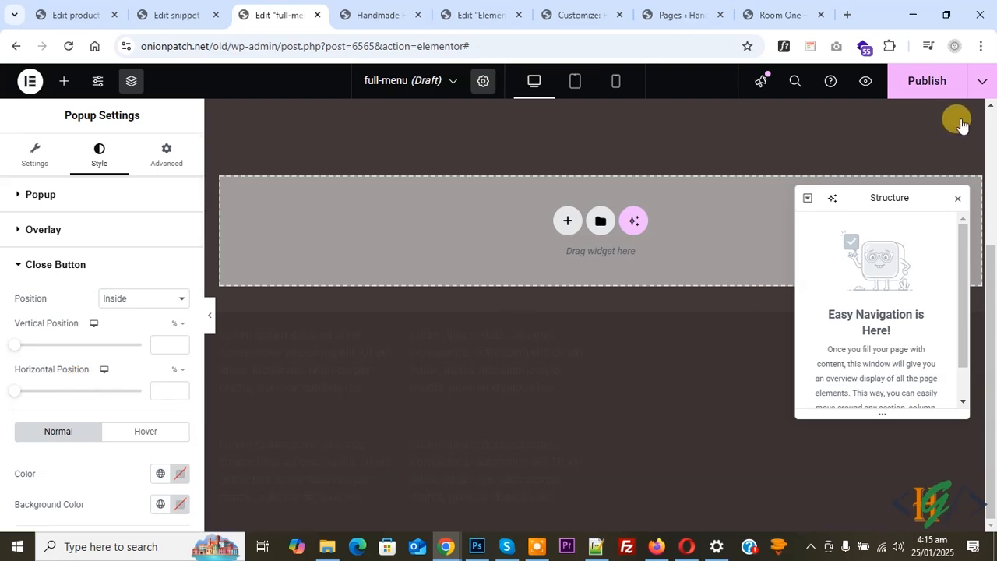
scroll(127, 312, down, 1)
click(180, 422)
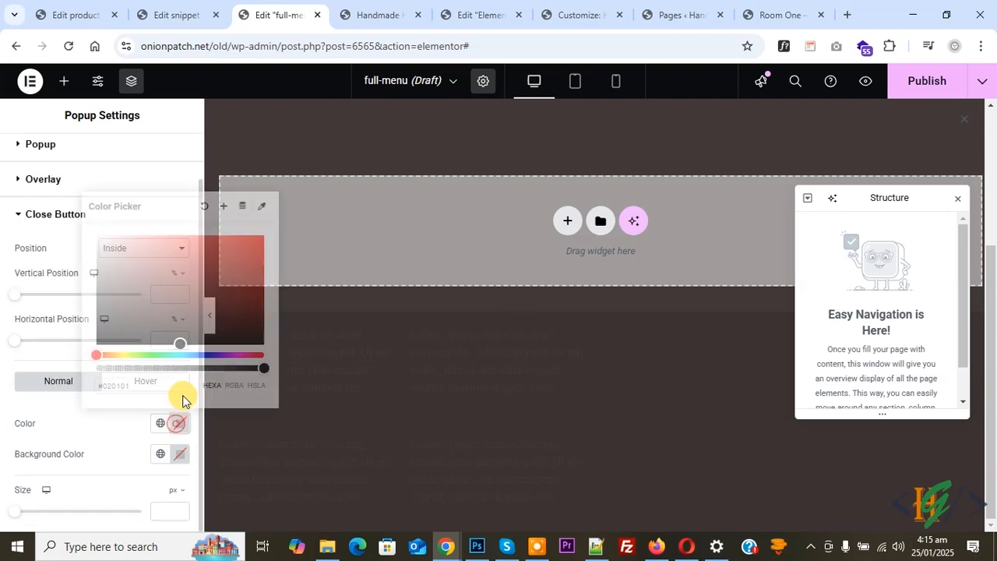
click(13, 477)
drag(24, 514, 52, 519)
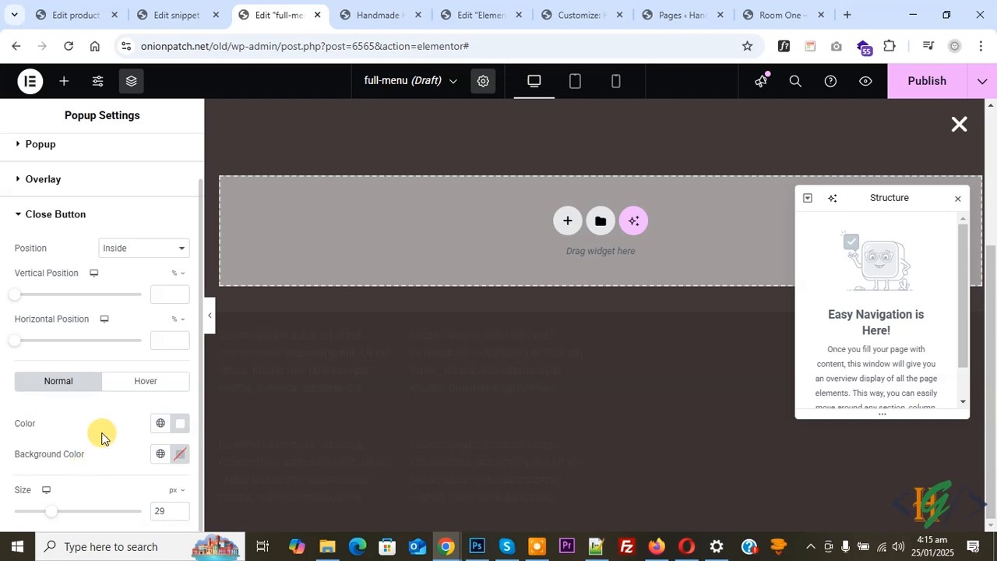
click(141, 389)
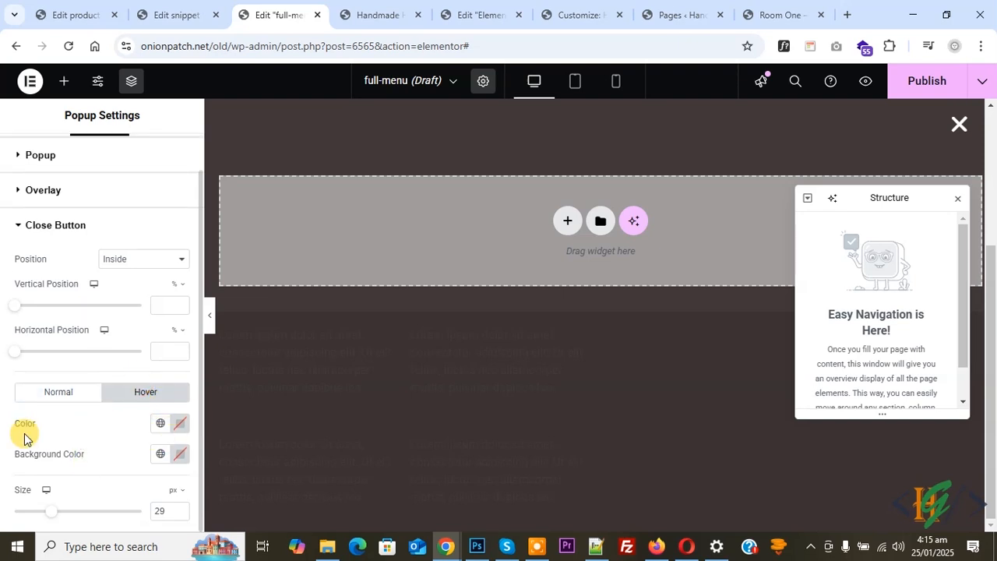
scroll(55, 406, up, 1)
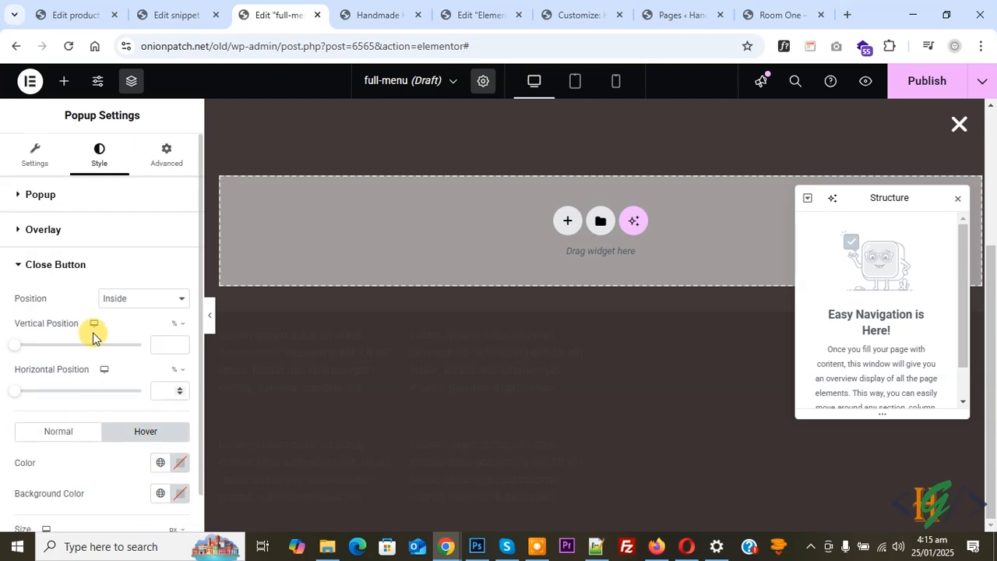
- Disable page scrolling for the popup, unlink its padding values and set only the top padding to 60 px
click(163, 164)
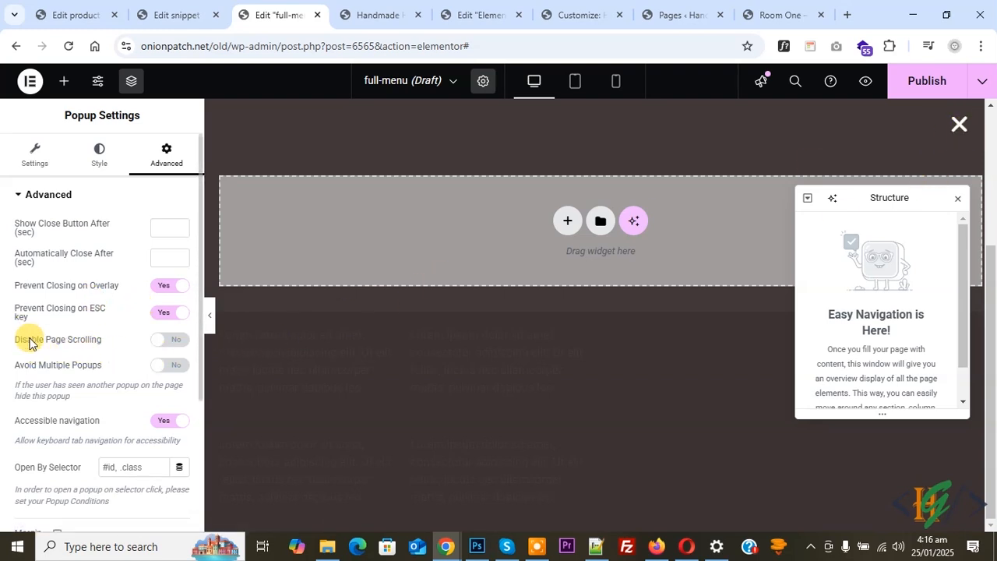
click(164, 344)
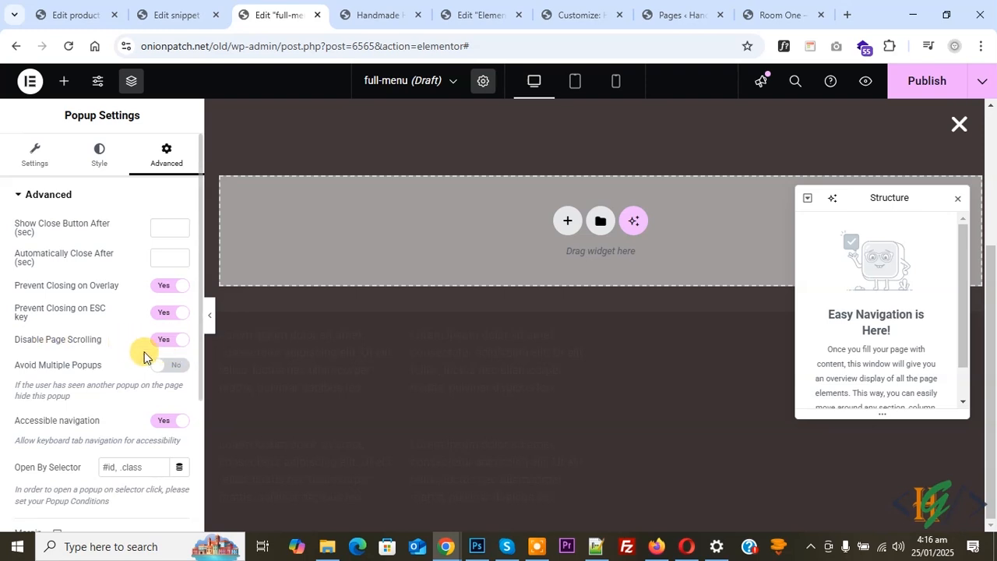
scroll(61, 333, down, 2)
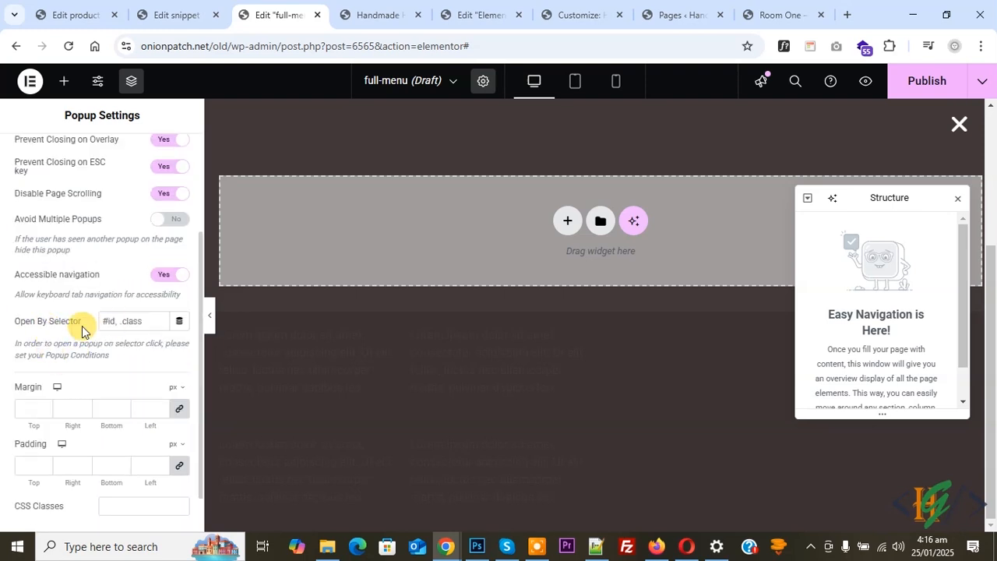
scroll(78, 331, down, 1)
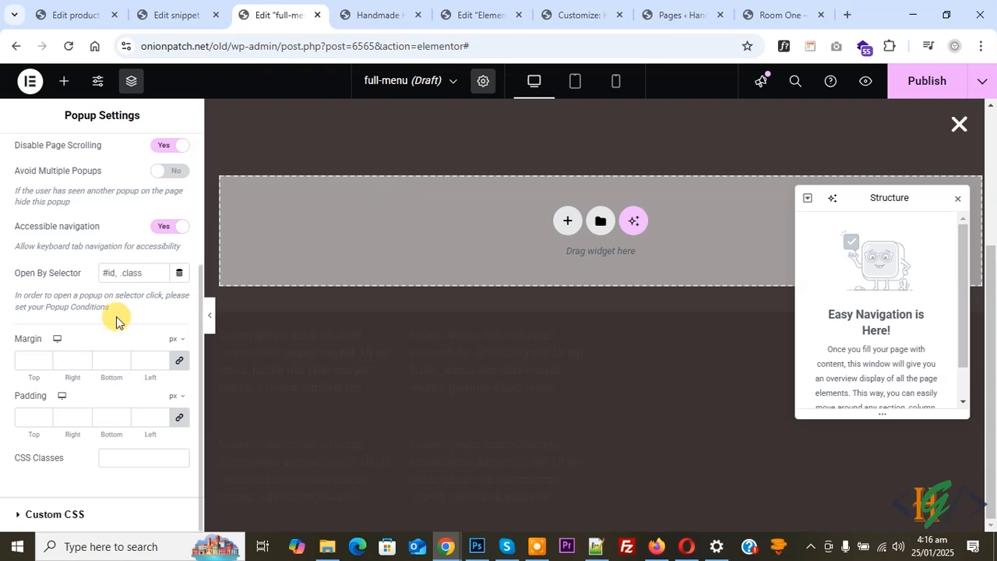
click(180, 421)
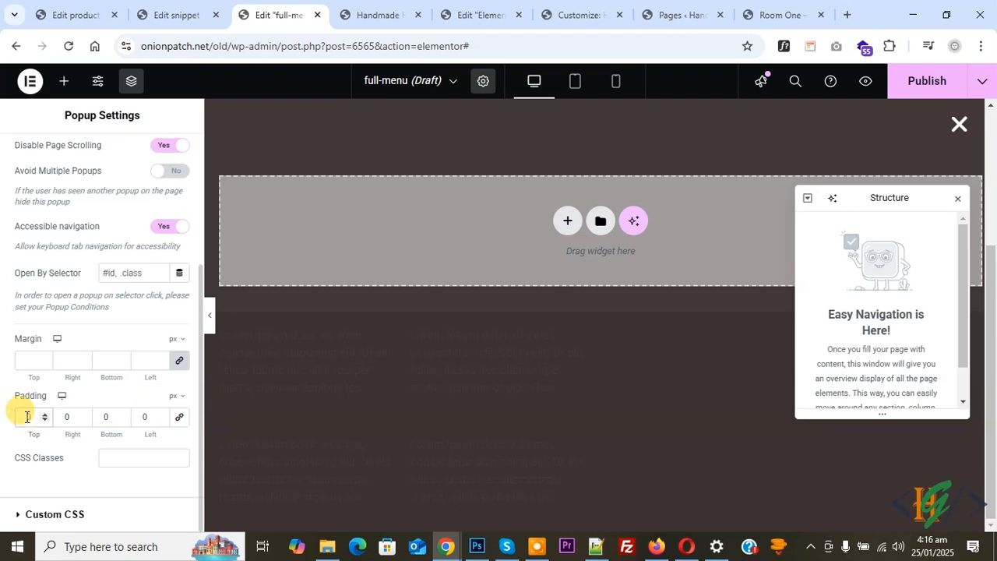
text(60)
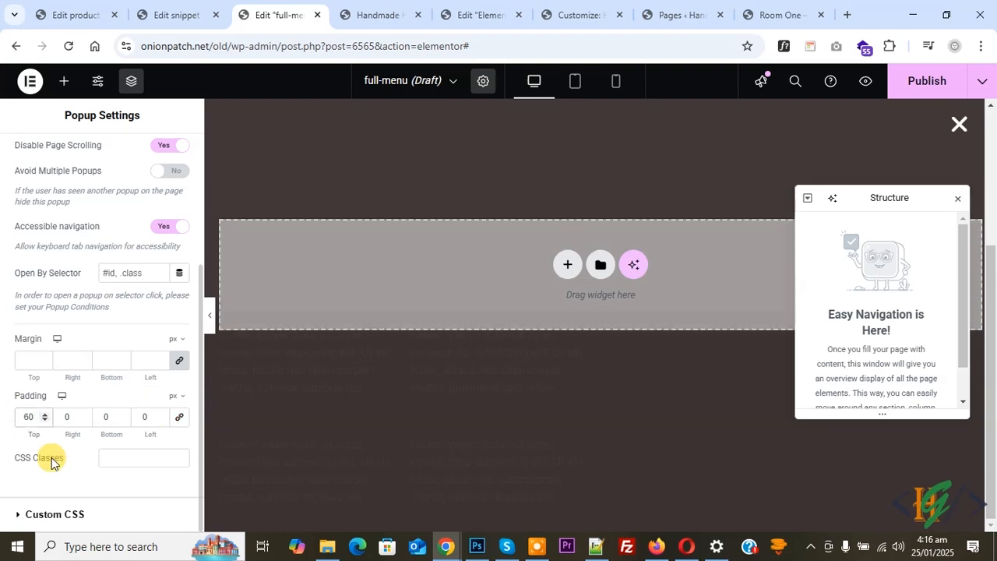
click(58, 514)
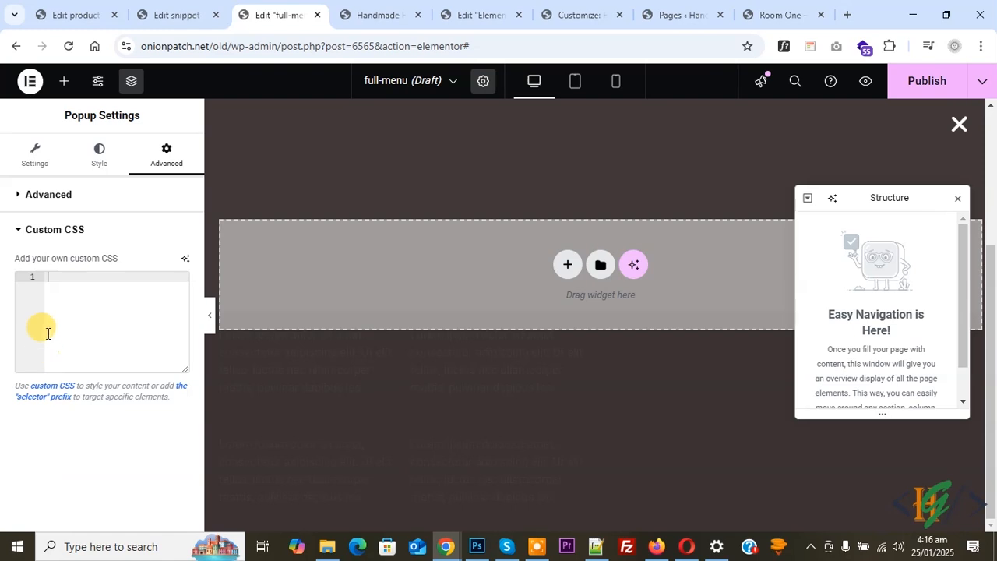
click(66, 197)
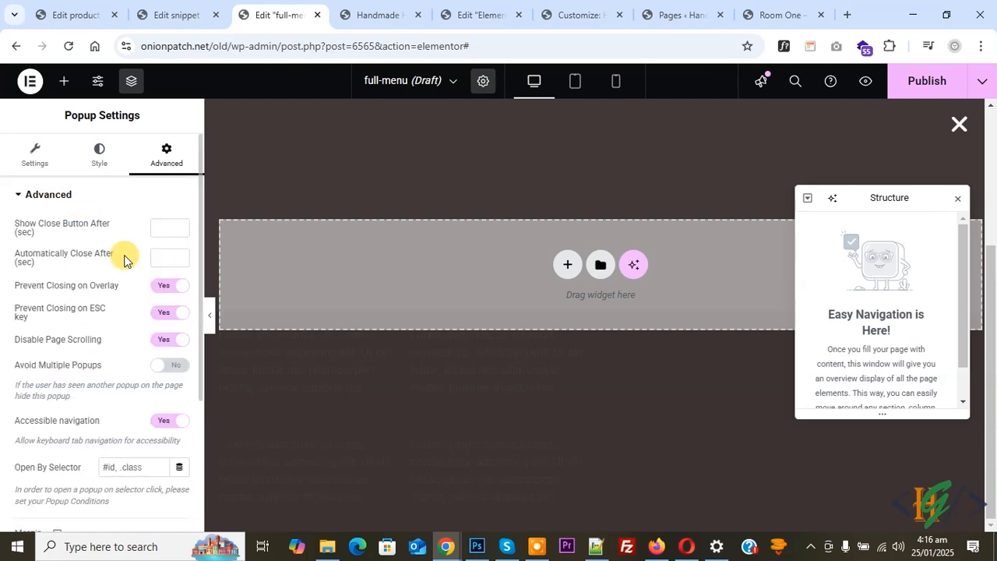
- Add a flexbox container with two equal columns to the popup
click(558, 270)
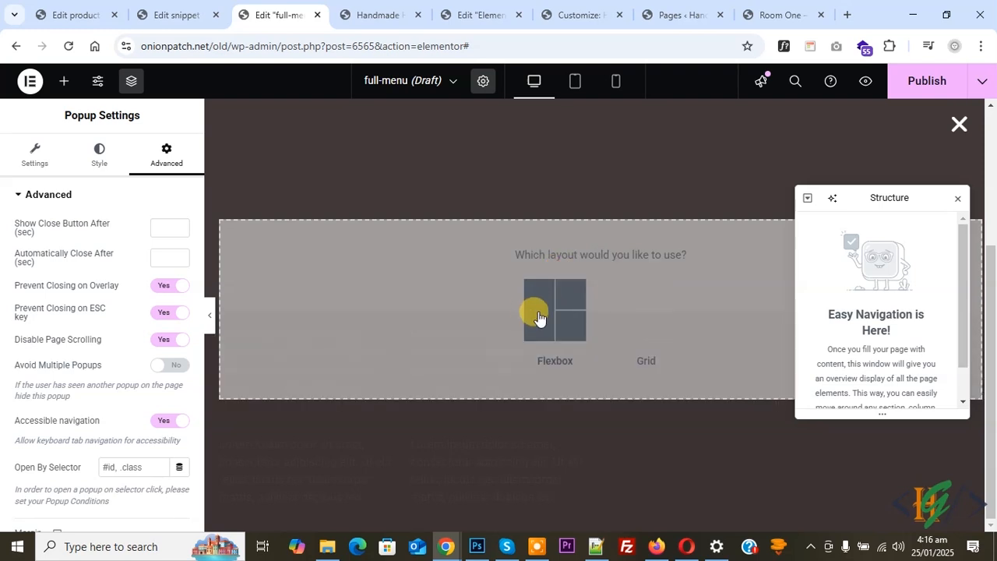
click(547, 316)
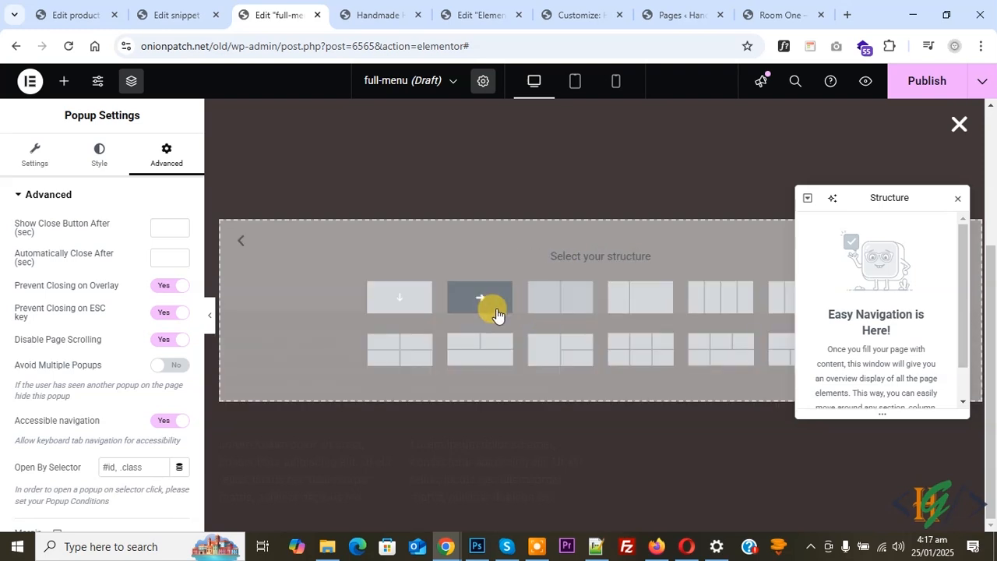
click(570, 310)
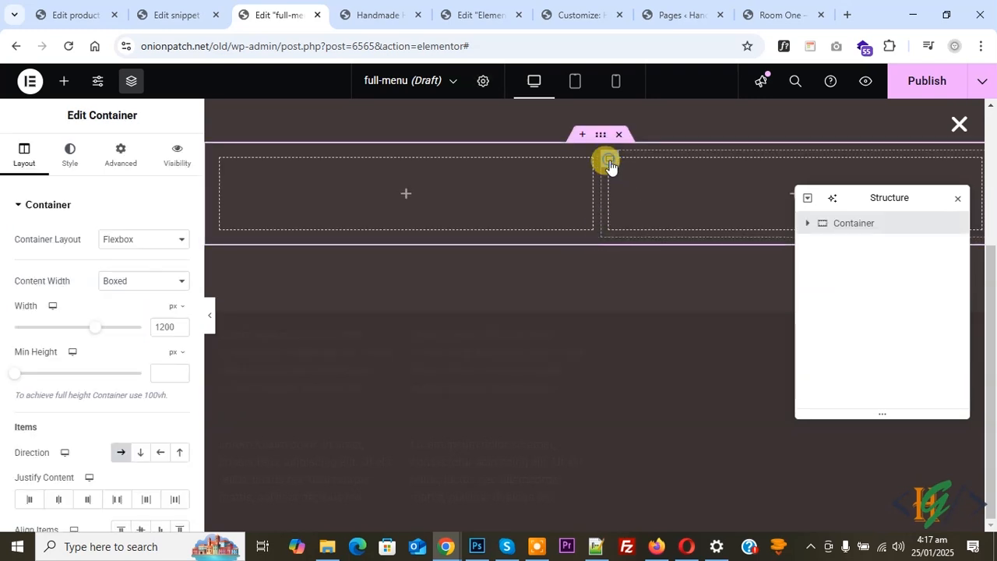
- Delete the second column of the new container and widen the remaining inner container to 100%
right_click(609, 165)
click(641, 511)
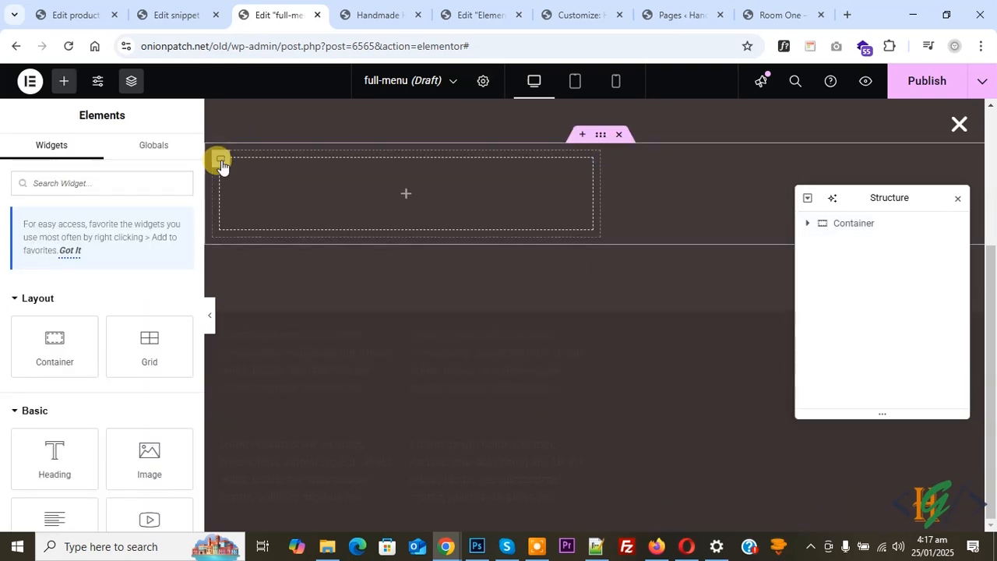
click(221, 162)
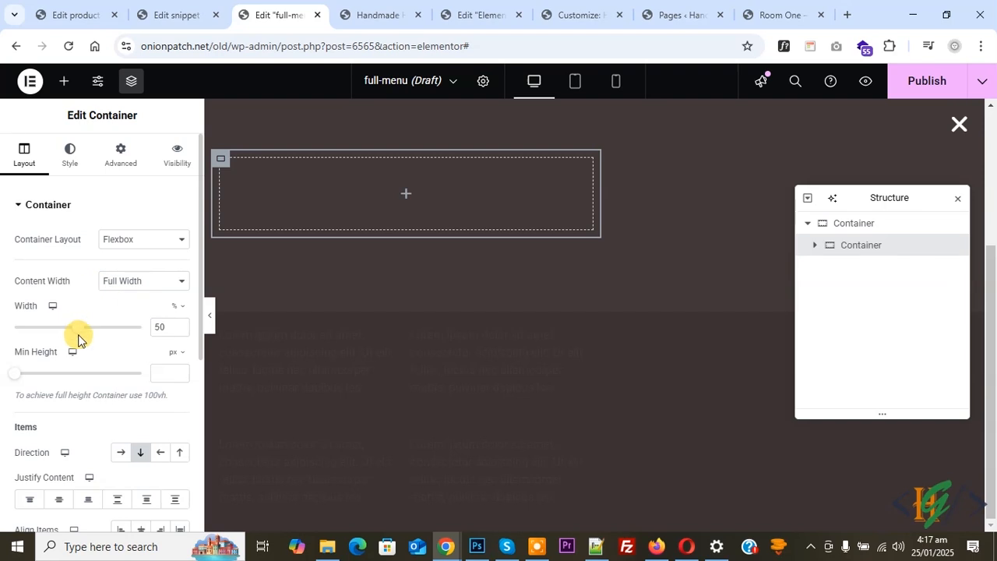
drag(78, 337, 171, 347)
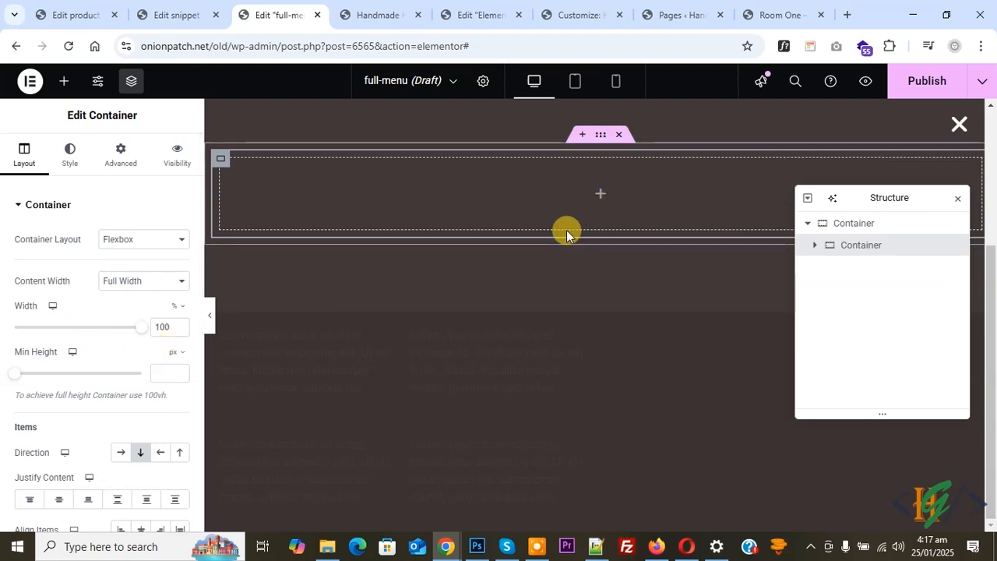
- Add a WordPress Menu widget to the inner container and have it use the Handmade Main Menu
click(595, 196)
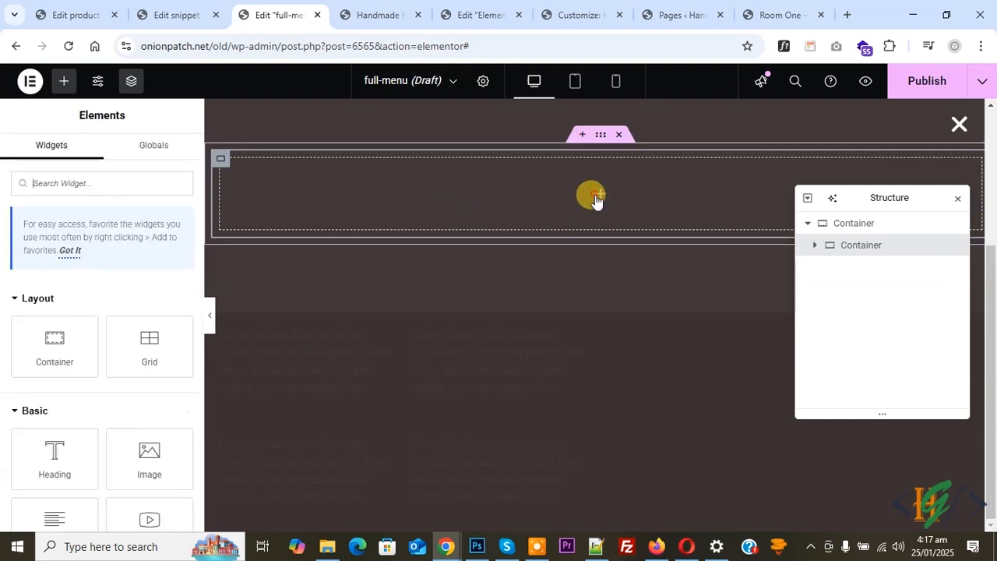
click(40, 187)
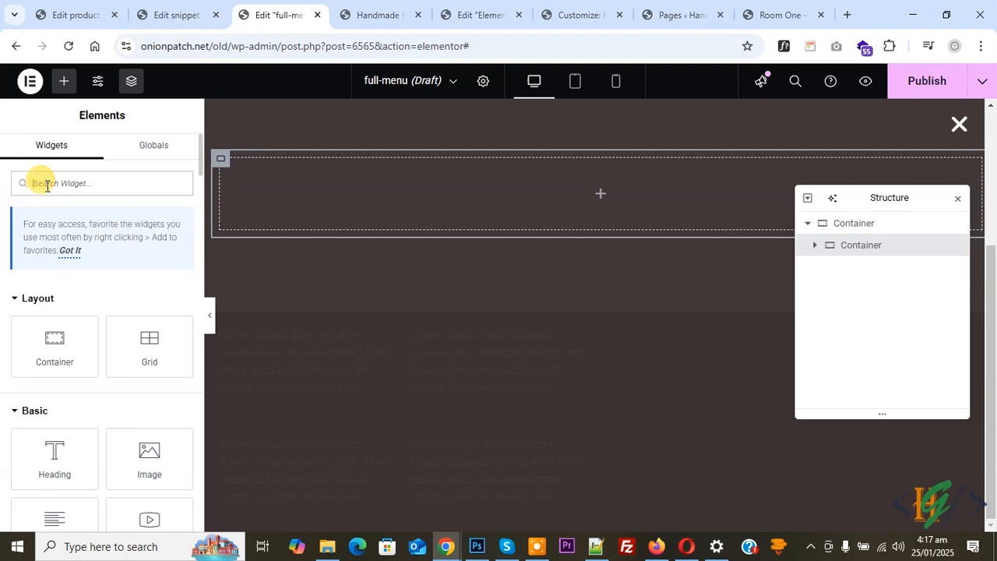
text(menu)
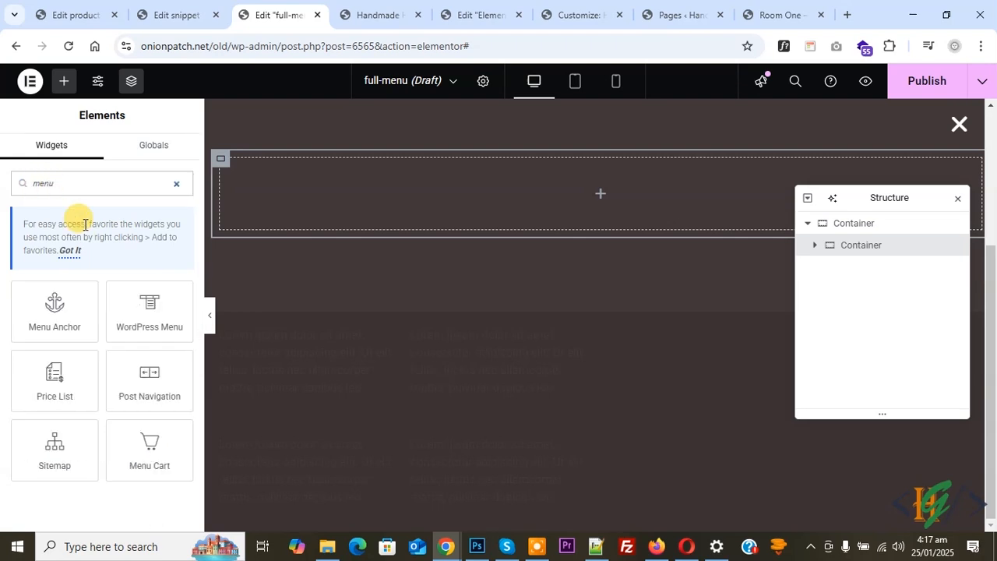
drag(130, 313, 456, 195)
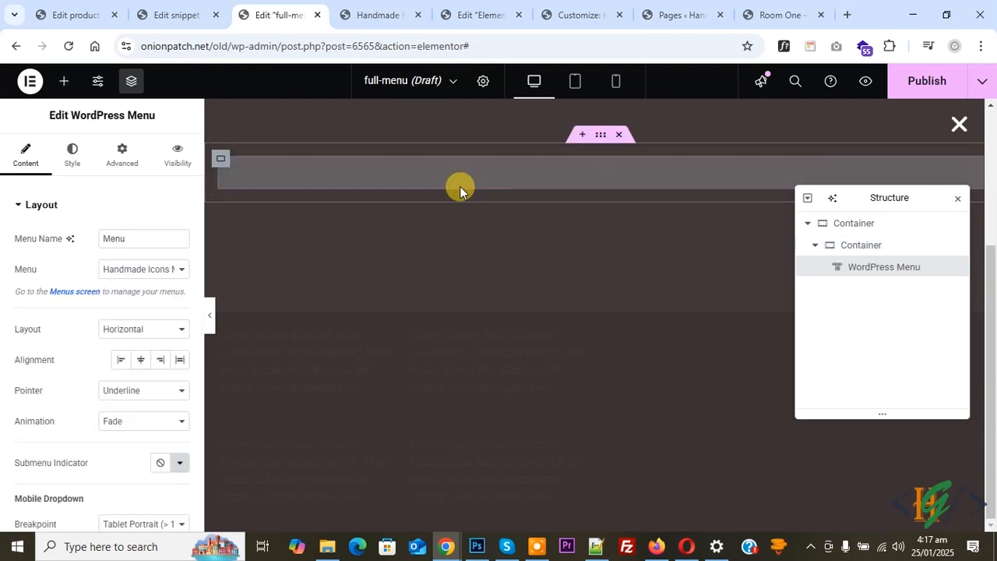
click(129, 275)
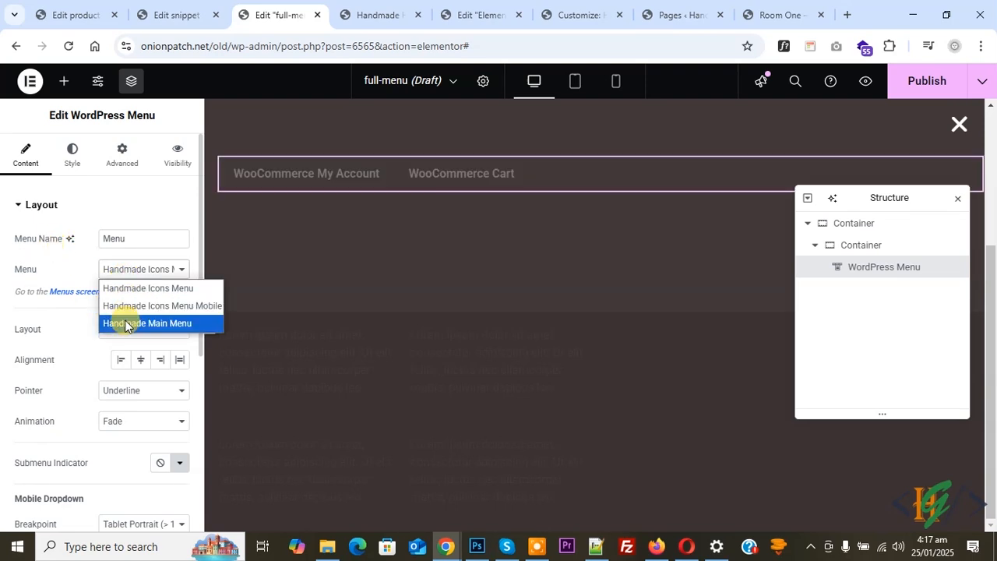
click(127, 322)
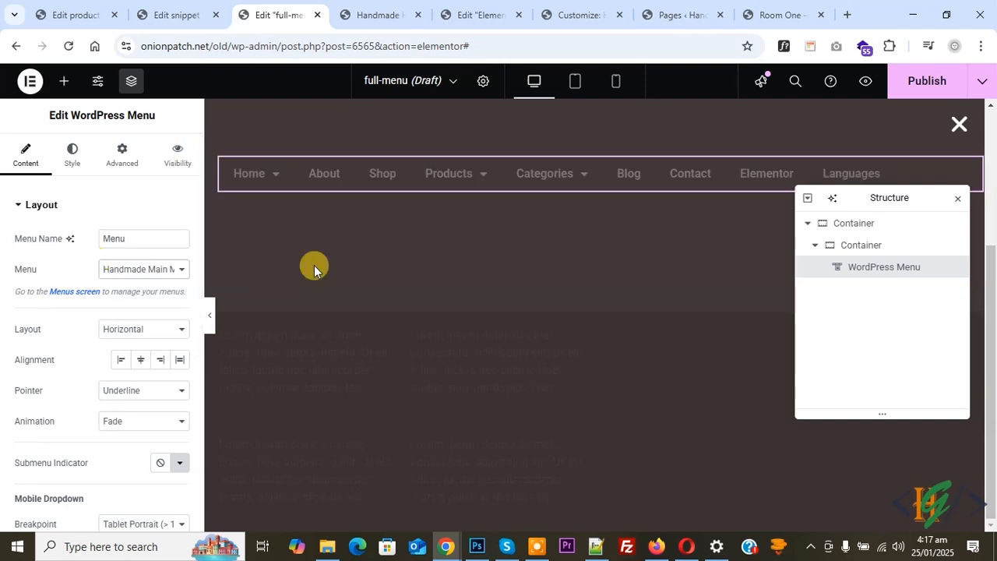
- Set the menu widget's layout to Vertical and center its items
click(109, 332)
click(118, 364)
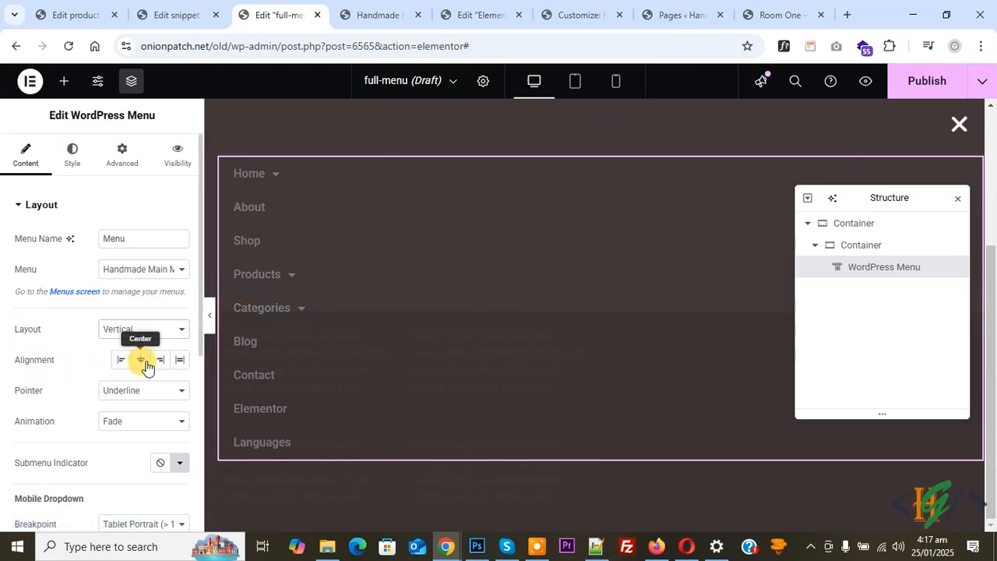
click(145, 362)
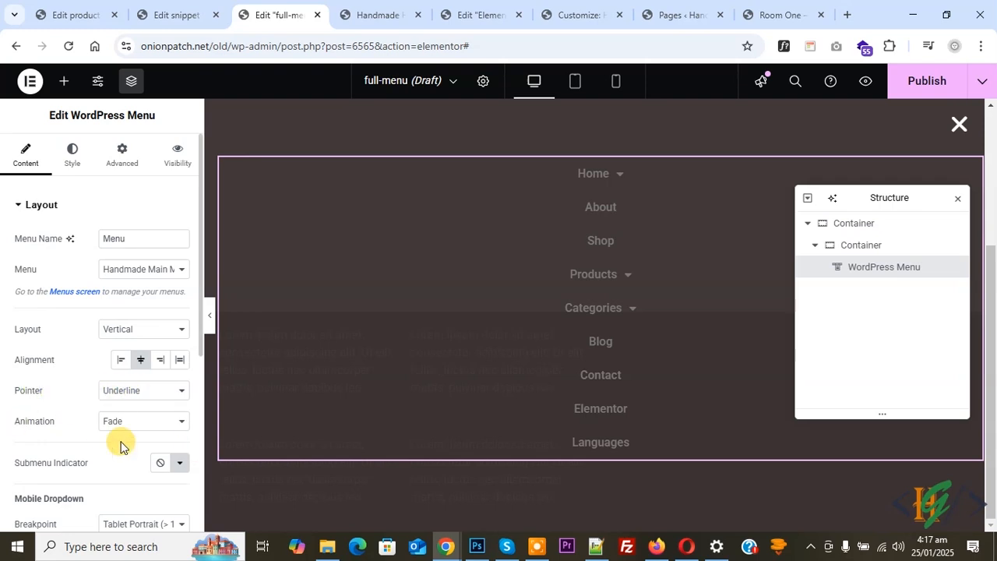
- Set the menu widget's mobile dropdown breakpoint to None
scroll(67, 354, down, 2)
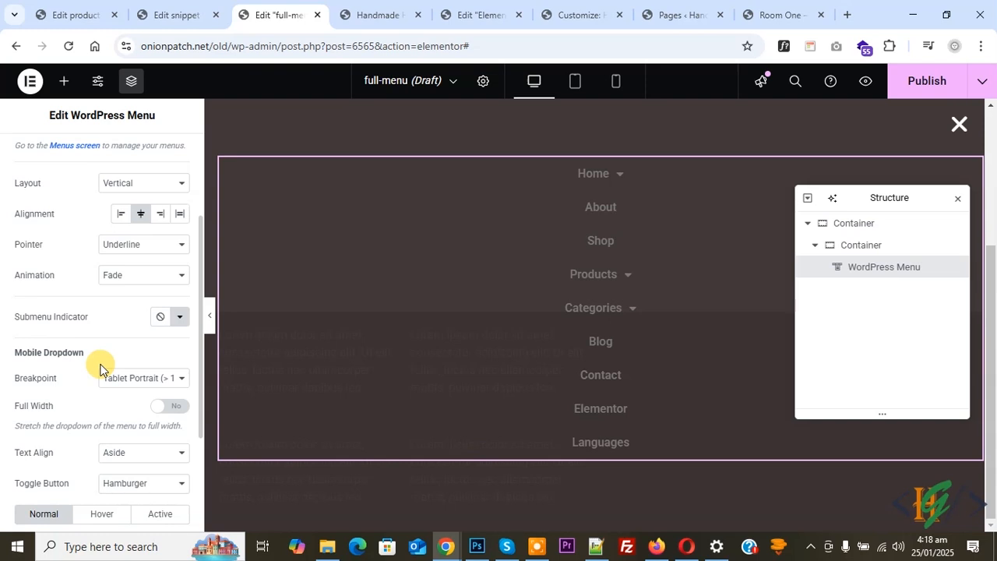
click(134, 379)
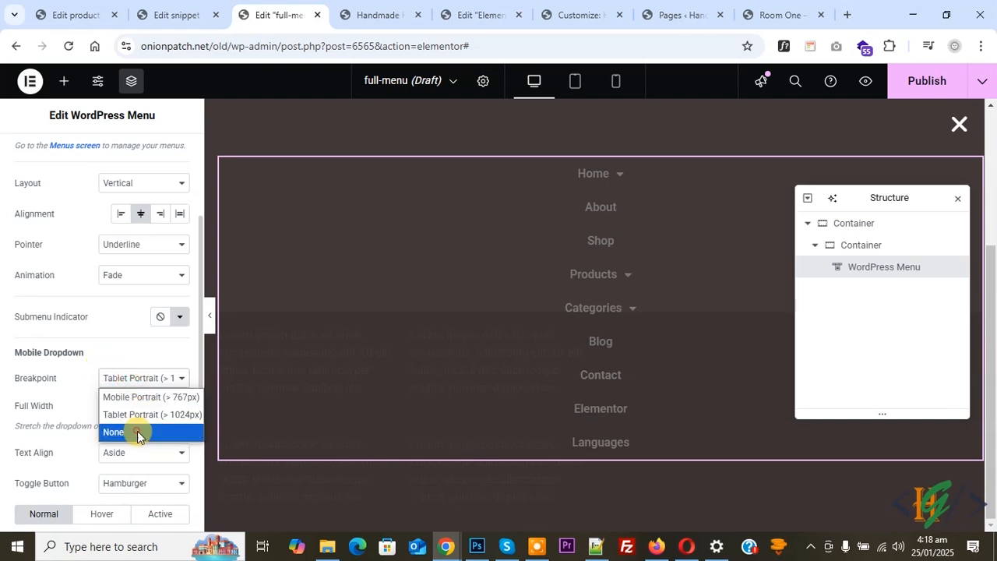
click(130, 432)
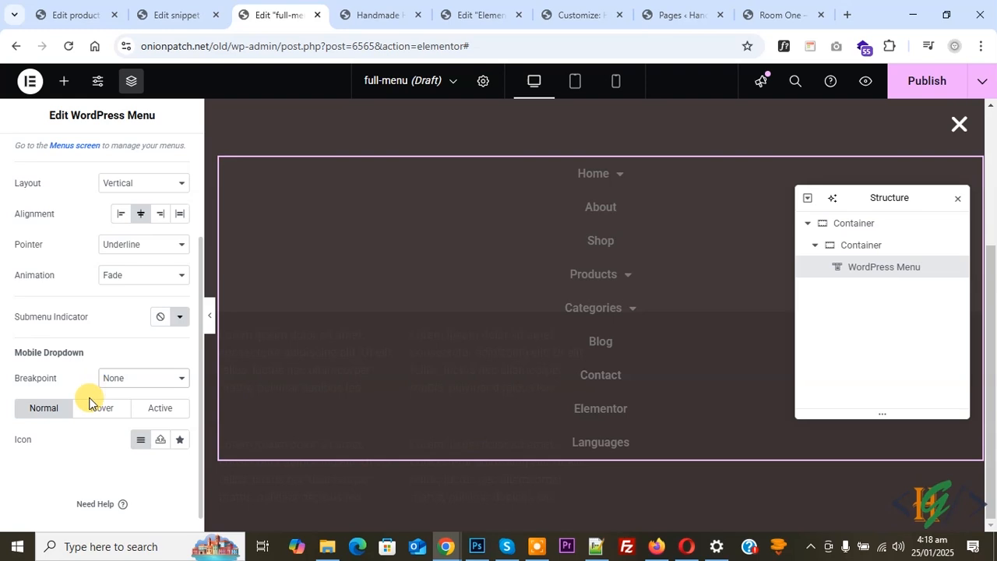
- Set the main menu's normal text color to white, #FFFFFF, and close the color picker
scroll(88, 402, up, 2)
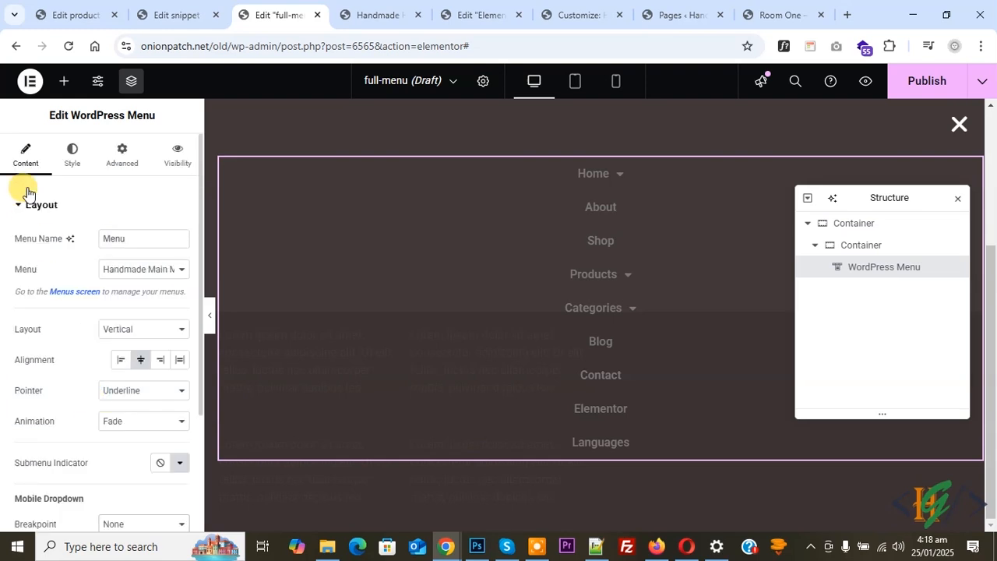
click(67, 159)
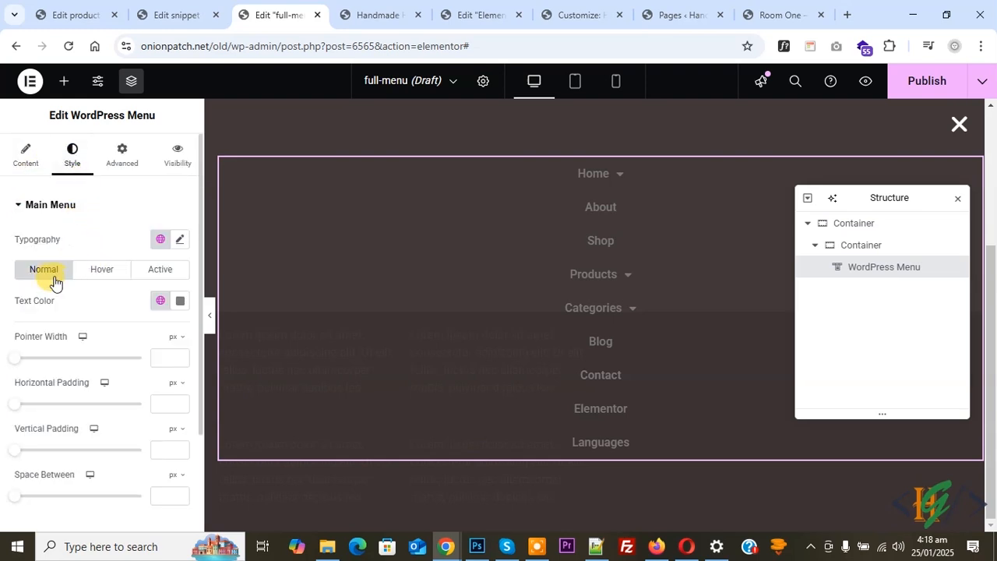
click(180, 301)
drag(151, 199, 25, 65)
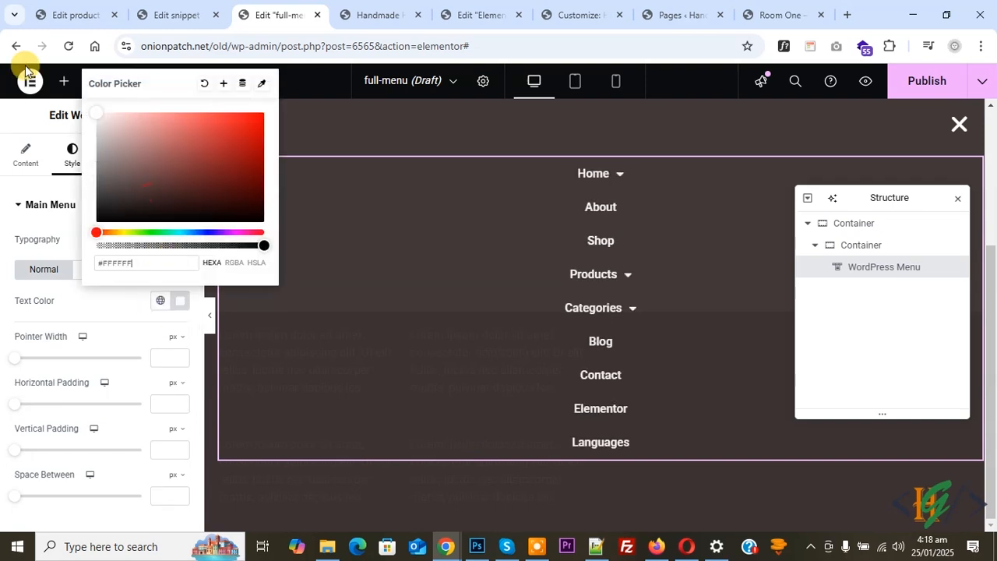
click(2, 335)
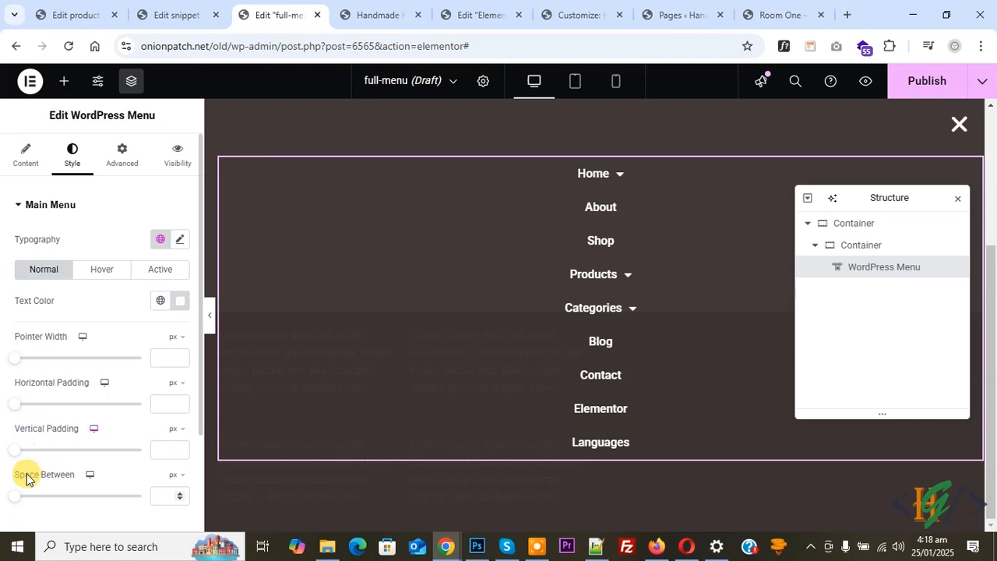
- Review the menu widget's hover, active, typography, pointer, padding and spacing style options
click(102, 271)
click(160, 271)
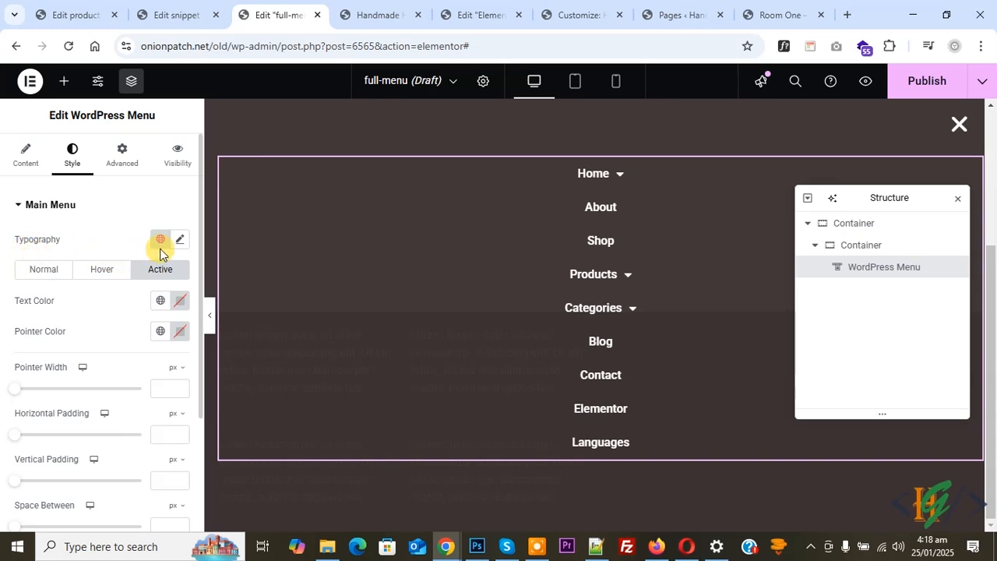
click(179, 238)
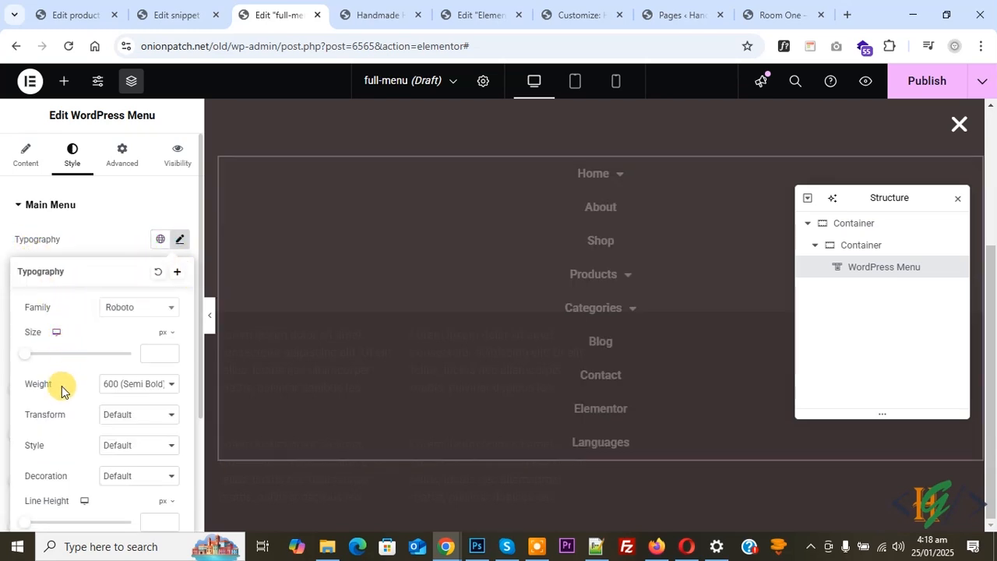
click(1, 356)
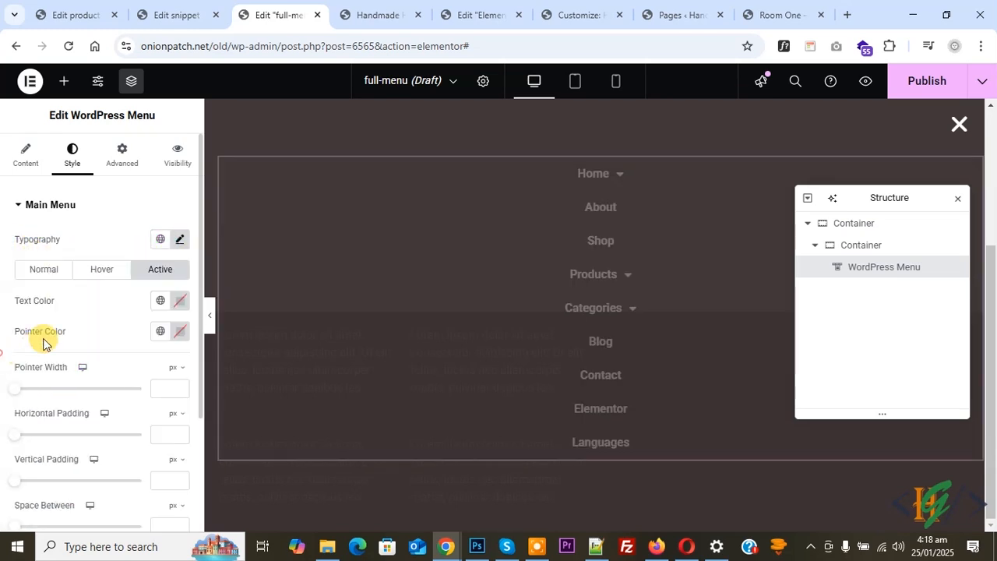
scroll(38, 293, down, 2)
scroll(38, 293, down, 1)
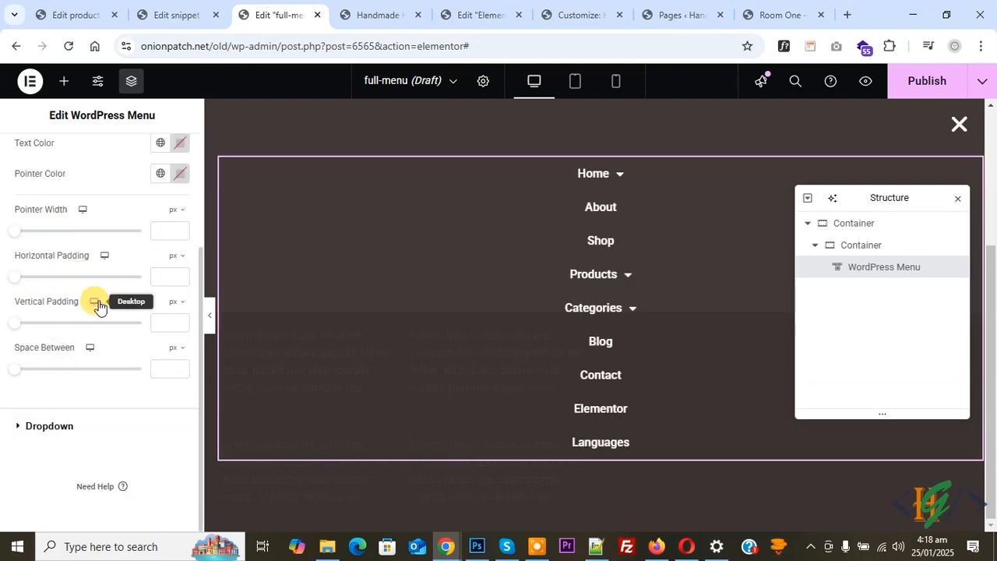
- Publish the full-menu popup without adding any display conditions, triggers or advanced rules
click(925, 83)
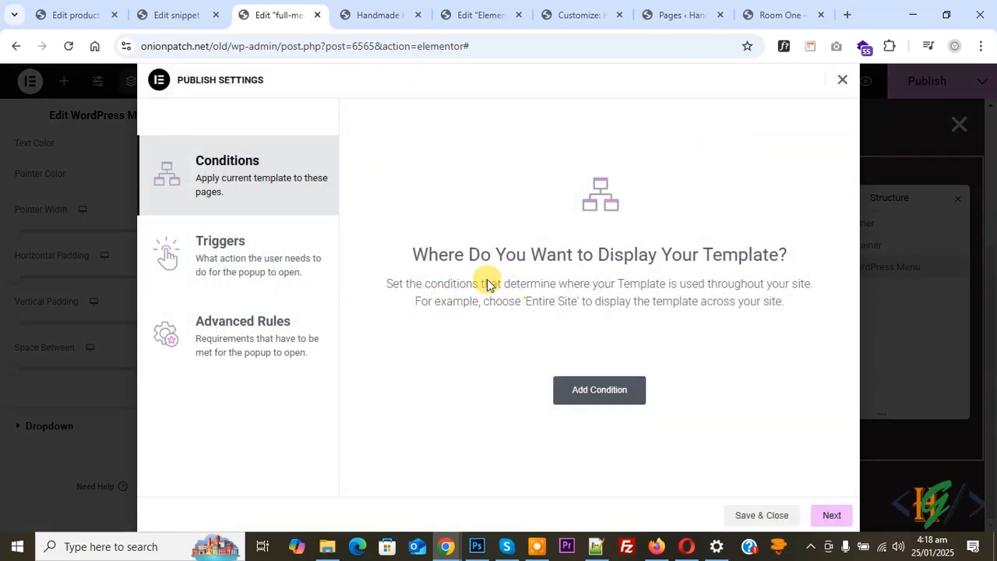
click(755, 516)
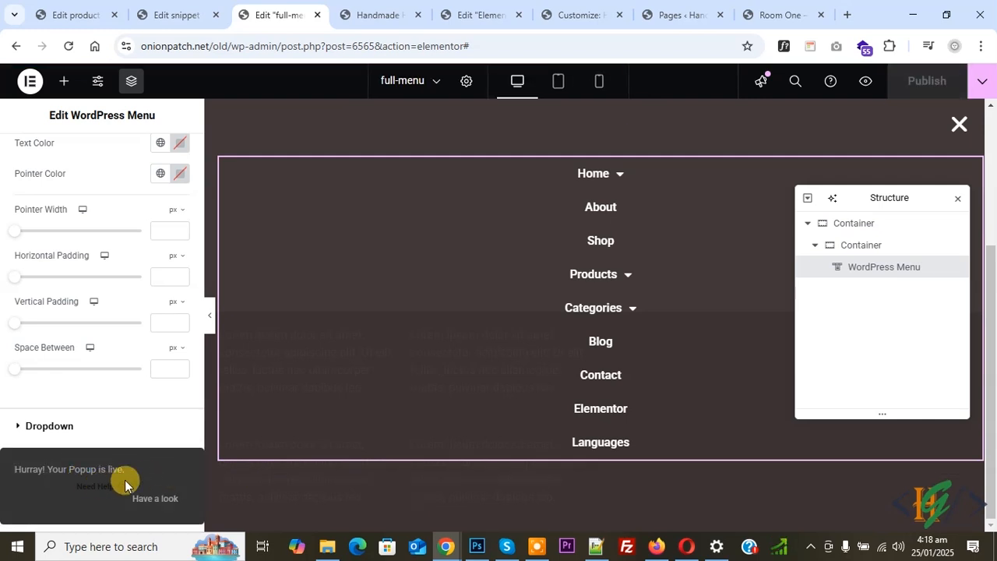
- Switch to the Elementor Header template's editor and open the hamburger button widget for editing
click(463, 11)
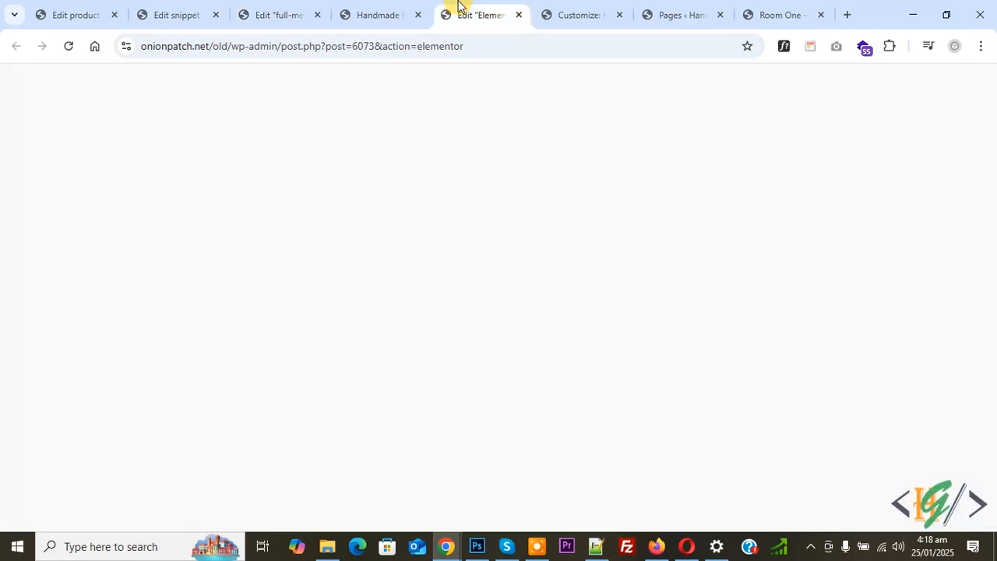
drag(915, 141, 905, 244)
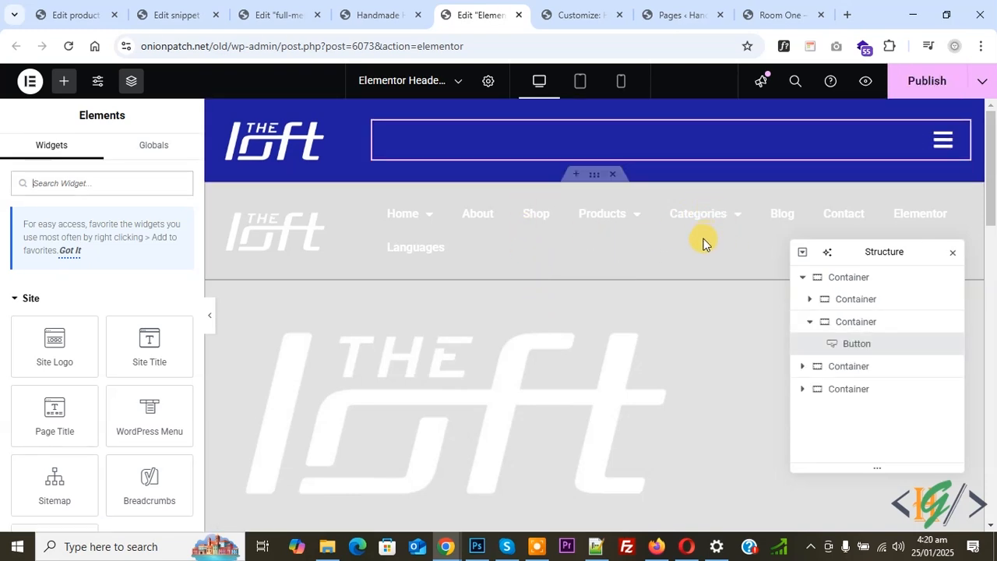
click(719, 145)
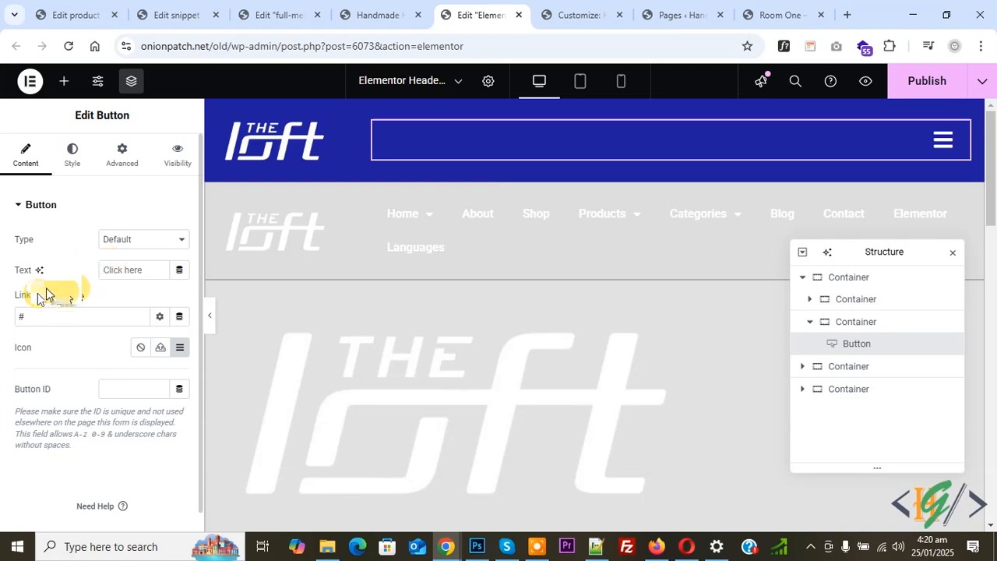
- Check the button's Bars icon in the icon library and close the library without inserting anything
click(179, 352)
click(608, 248)
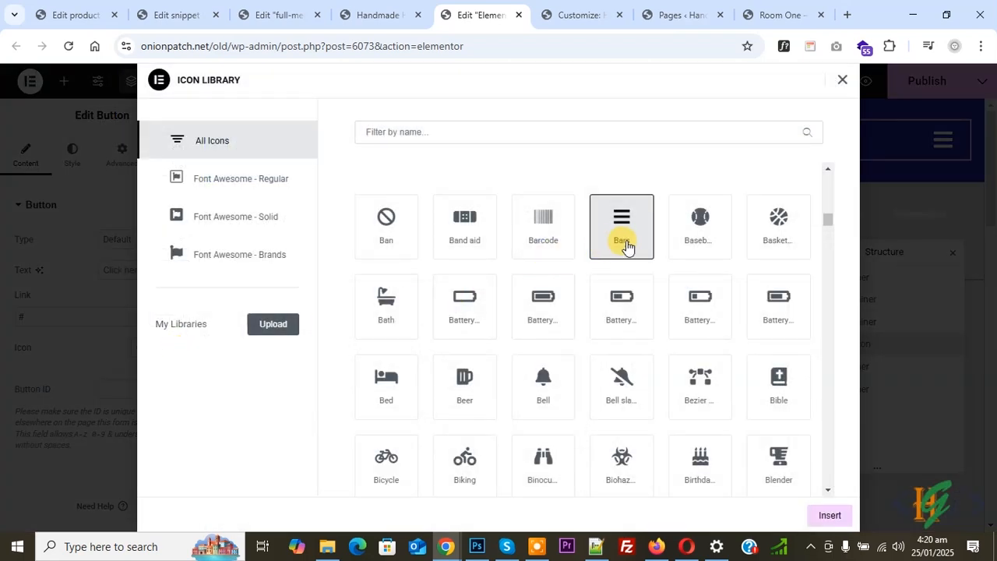
click(842, 79)
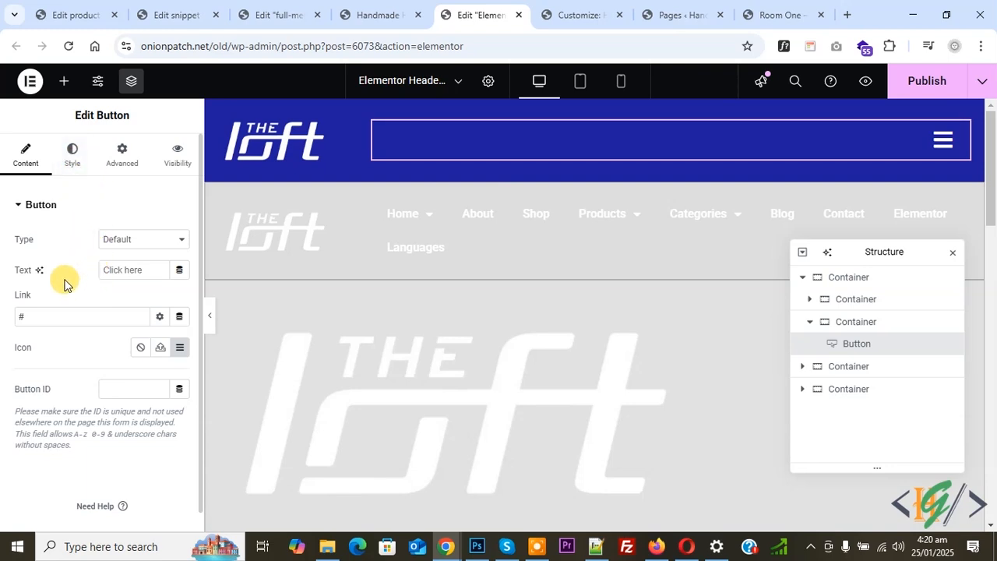
- Link the hamburger button to the dynamic Popup action, with Open Popup targeting the full-menu template
click(178, 317)
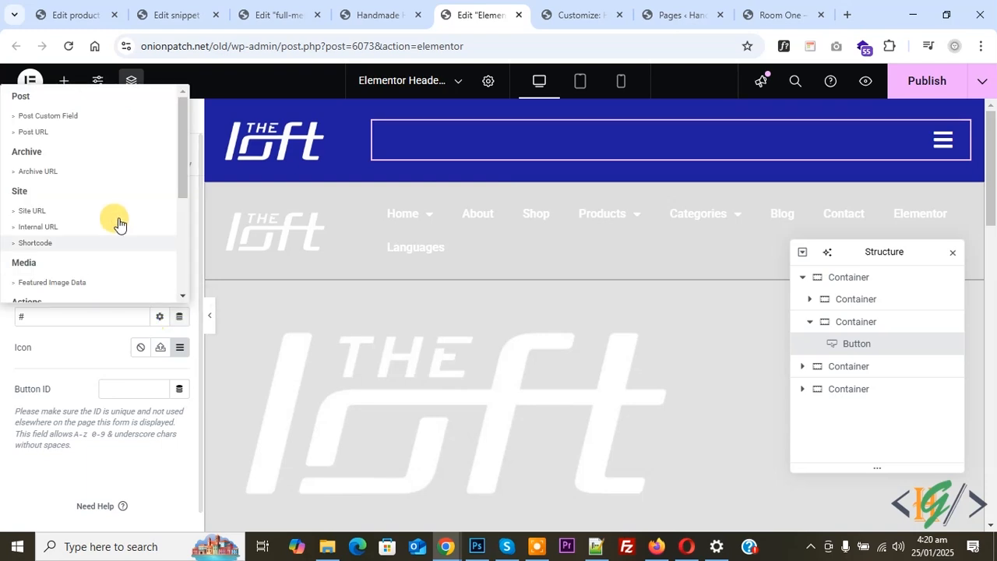
scroll(55, 196, down, 1)
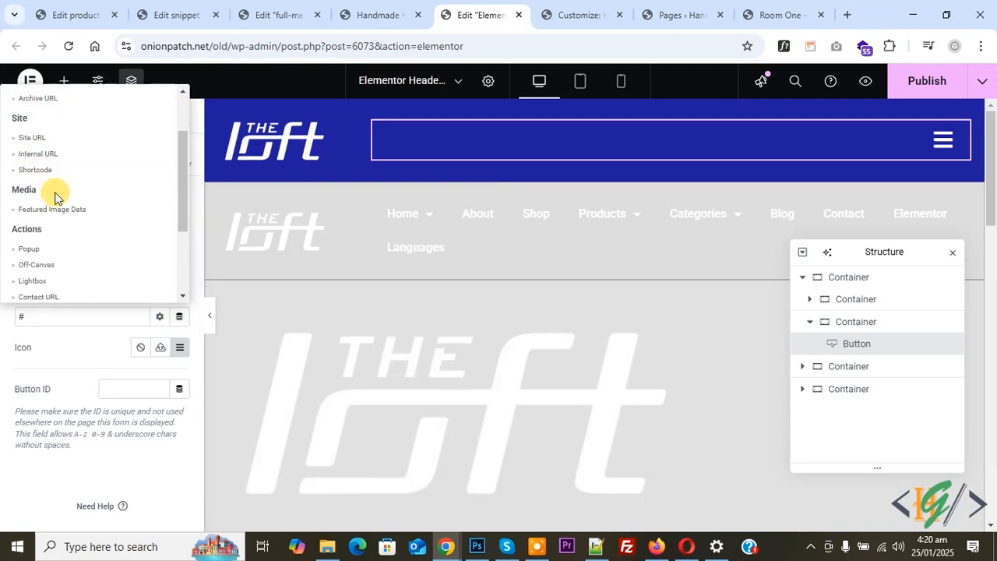
click(35, 249)
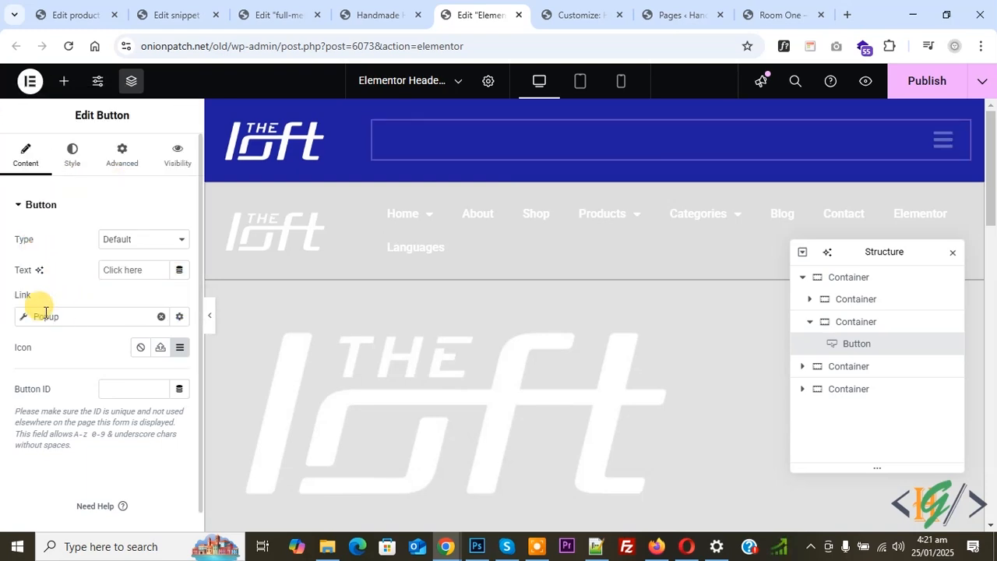
click(84, 319)
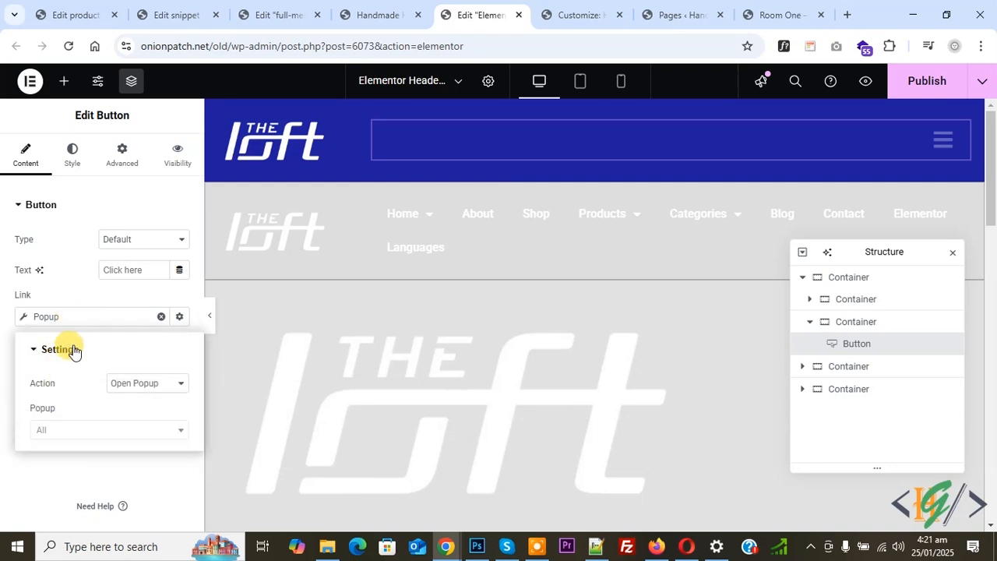
click(58, 434)
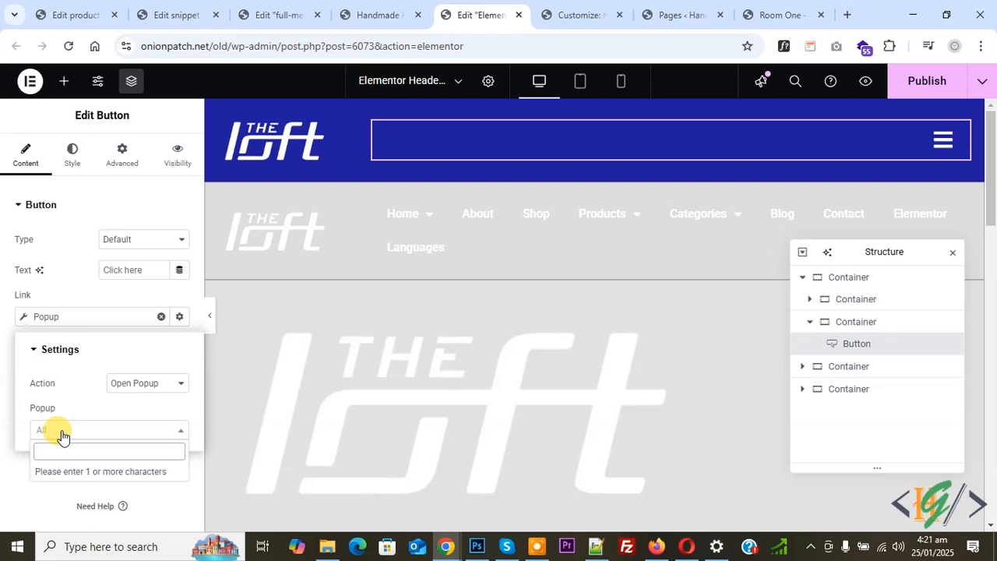
text(full-menu)
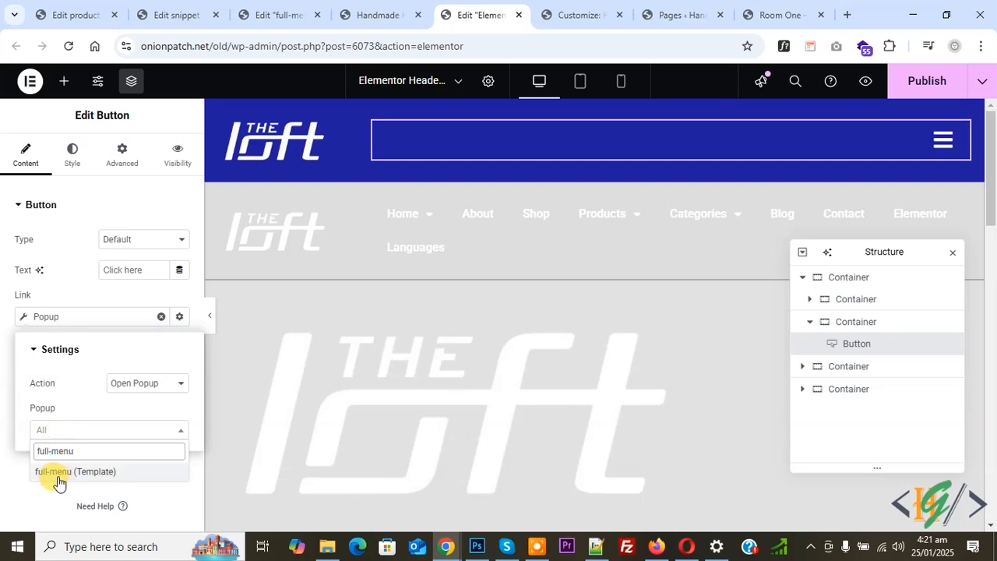
click(64, 476)
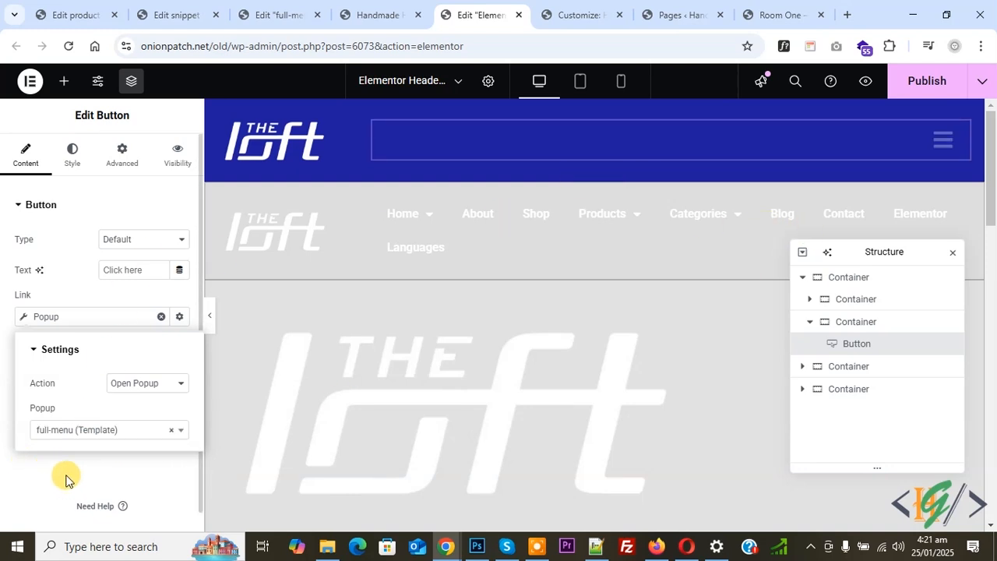
click(55, 466)
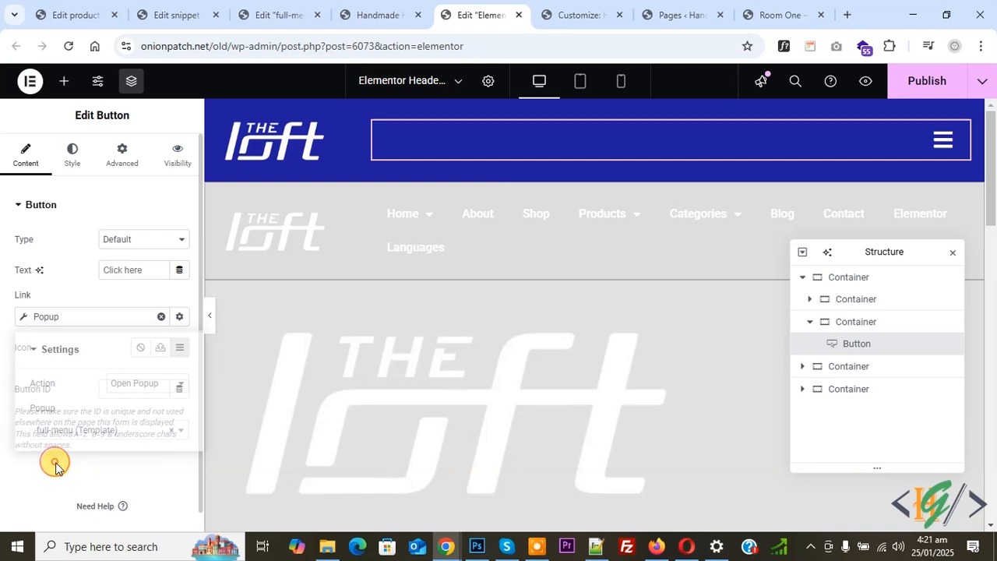
- Check the hamburger button's typography and set its hover text color to red
click(70, 160)
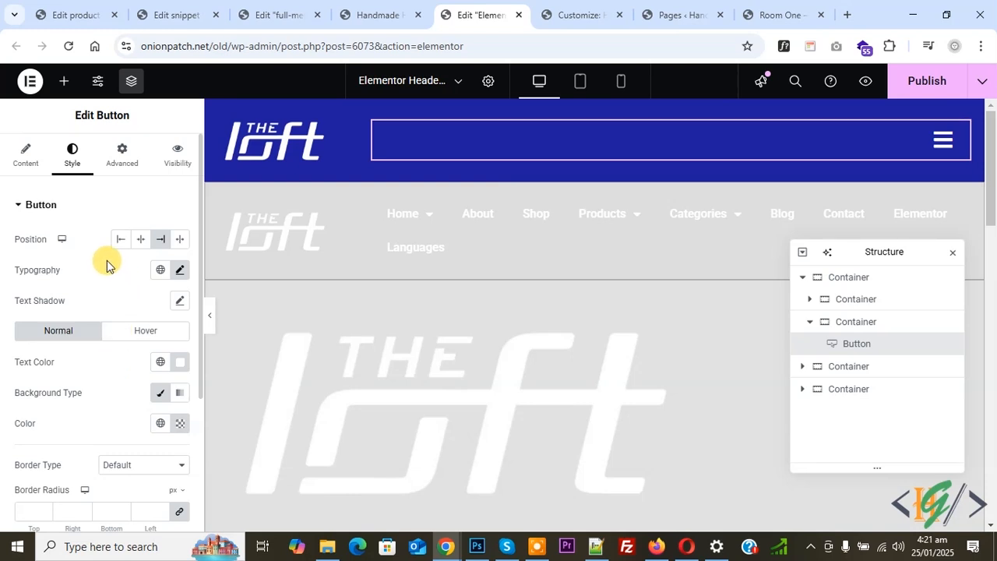
click(180, 269)
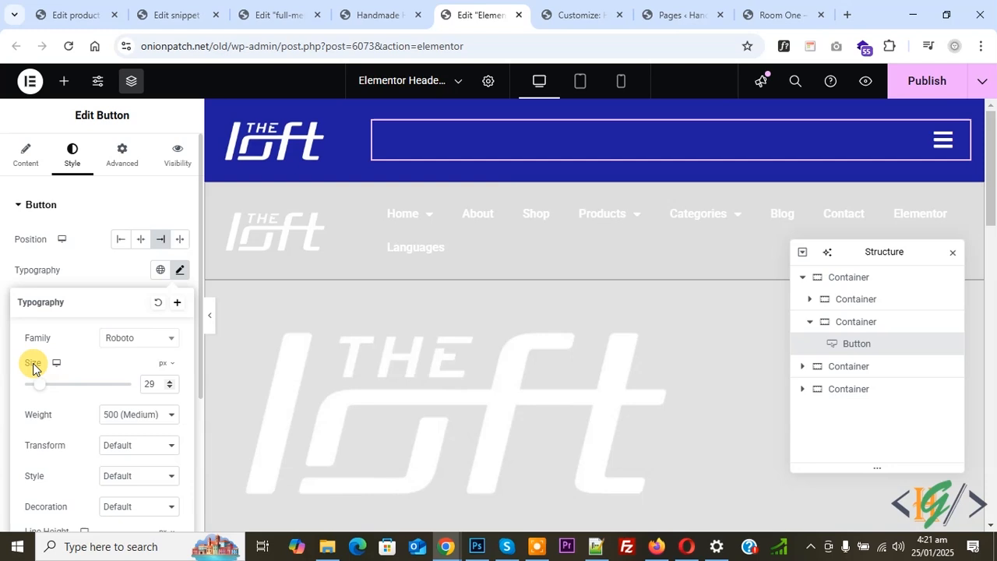
click(2, 348)
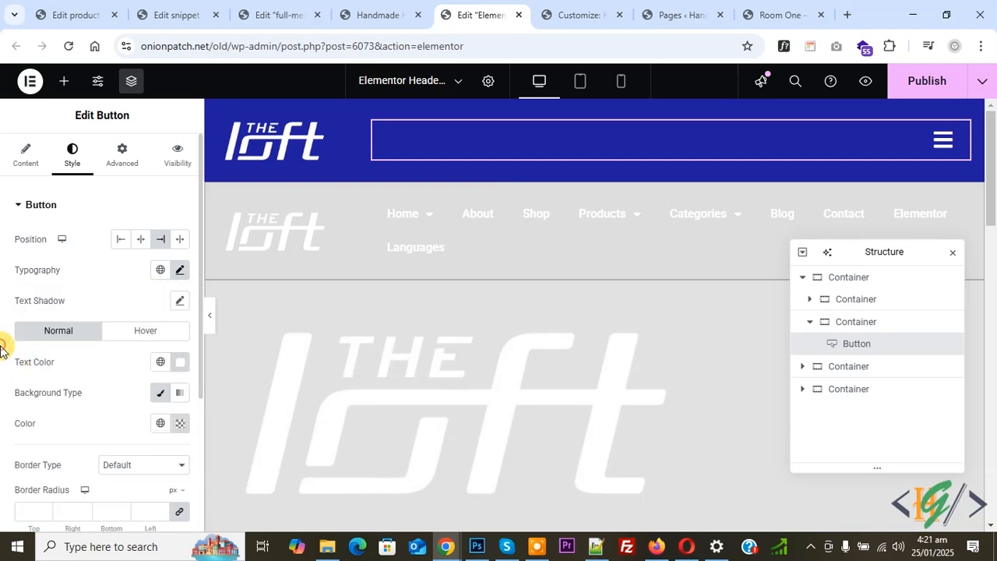
click(140, 330)
click(179, 361)
drag(227, 219, 257, 173)
click(2, 341)
scroll(76, 390, down, 2)
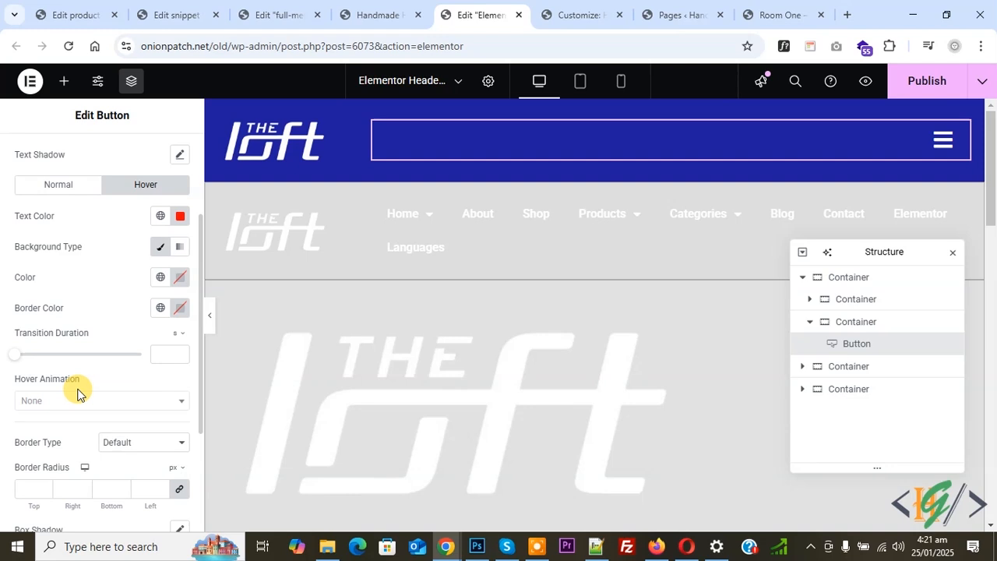
scroll(78, 351, down, 1)
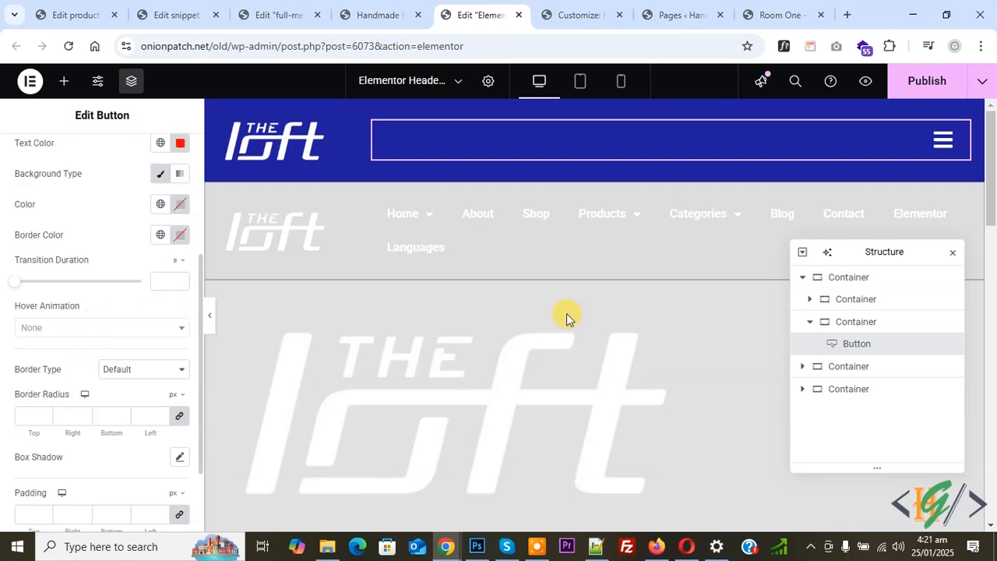
- Publish the header template and reload the live Handmade Home page
click(937, 82)
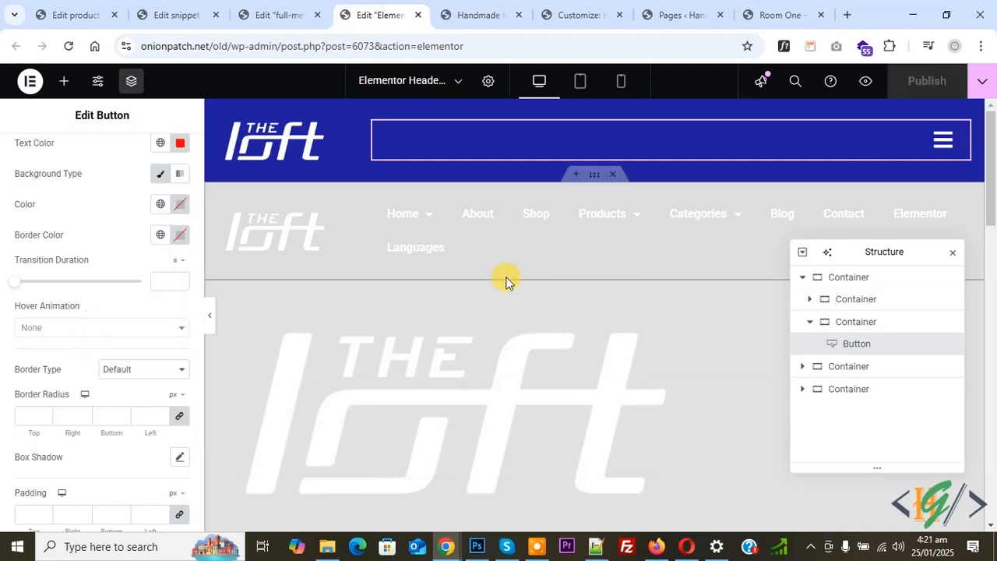
click(470, 15)
click(68, 46)
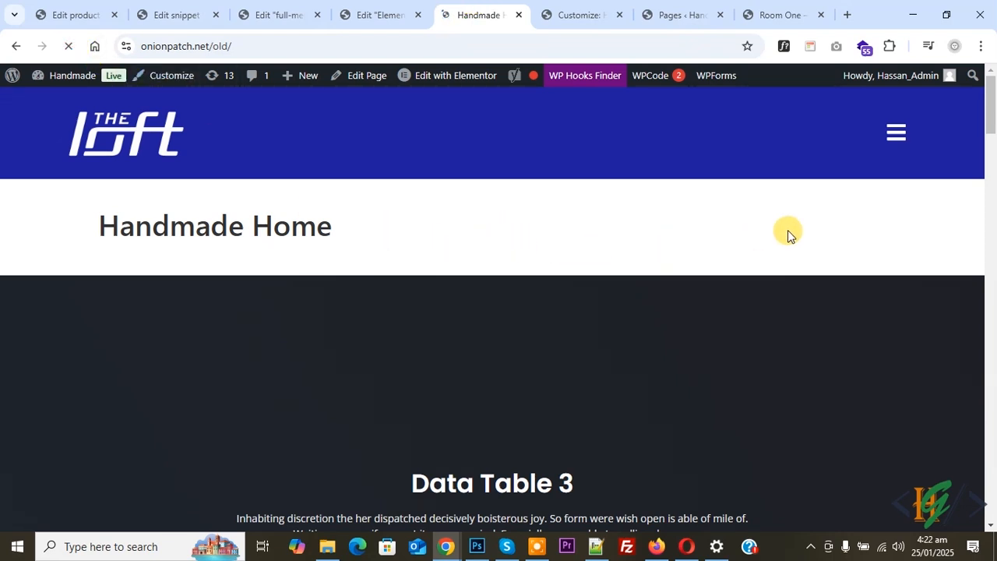
- Test the full-screen menu on the live page by opening and closing it twice
click(902, 136)
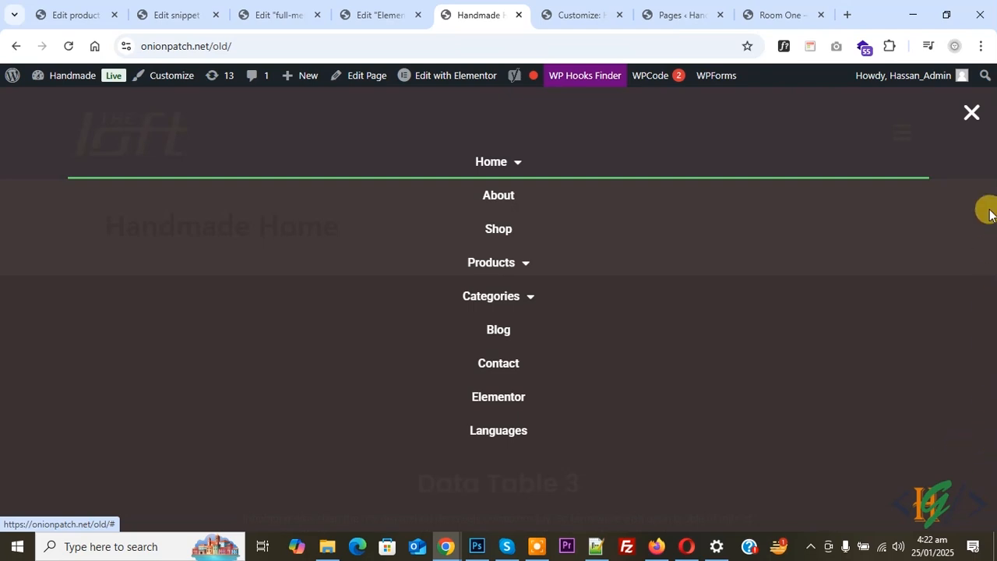
click(965, 113)
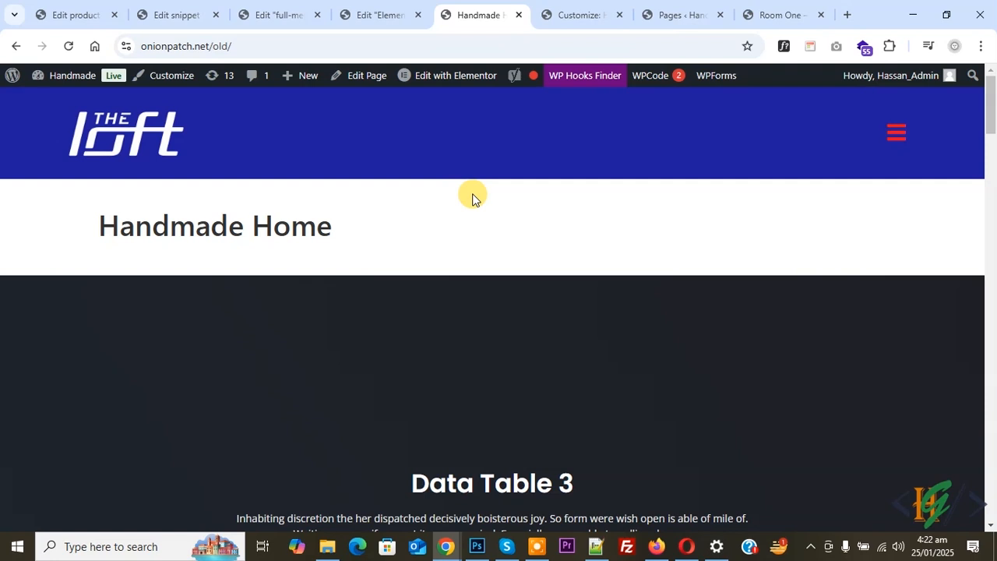
click(897, 134)
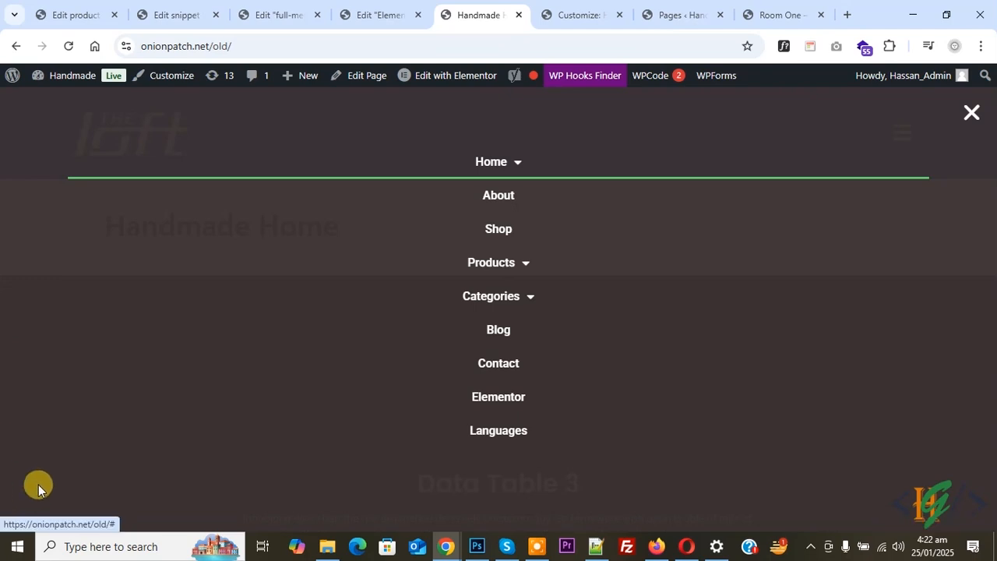
click(971, 112)
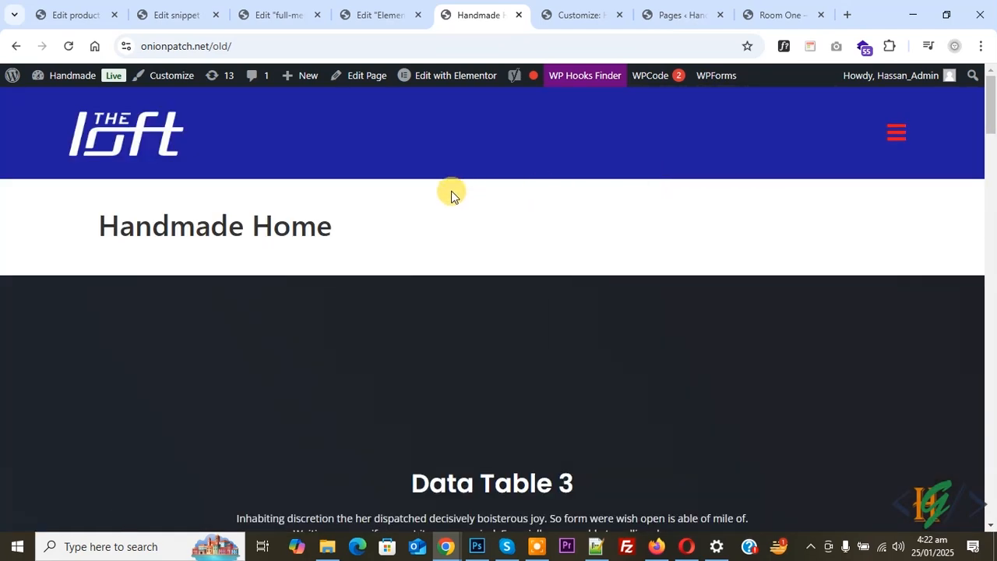
- Activate the mobile simulator view on the page and test opening and closing the full-screen menu there
right_click(452, 194)
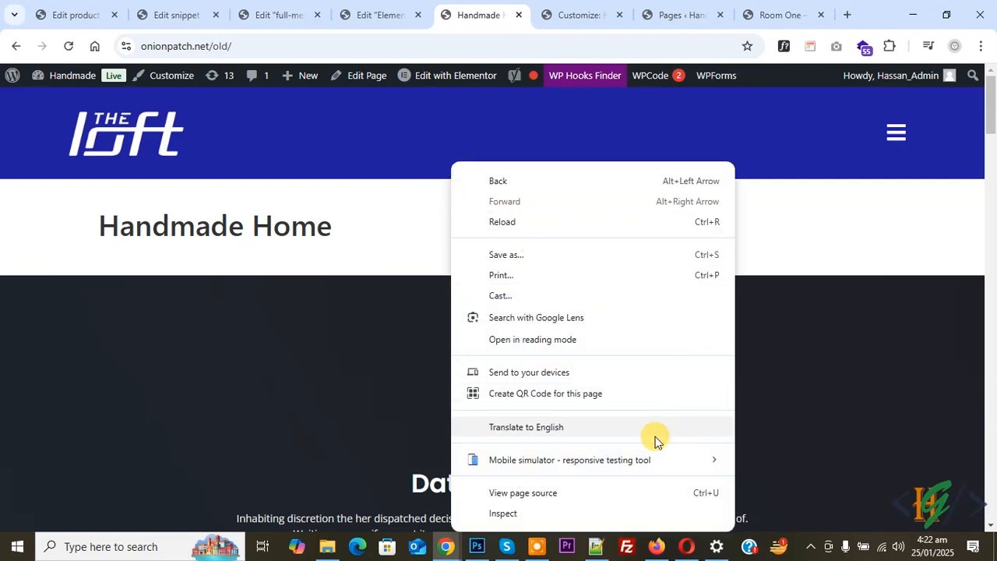
mouse_move(604, 461)
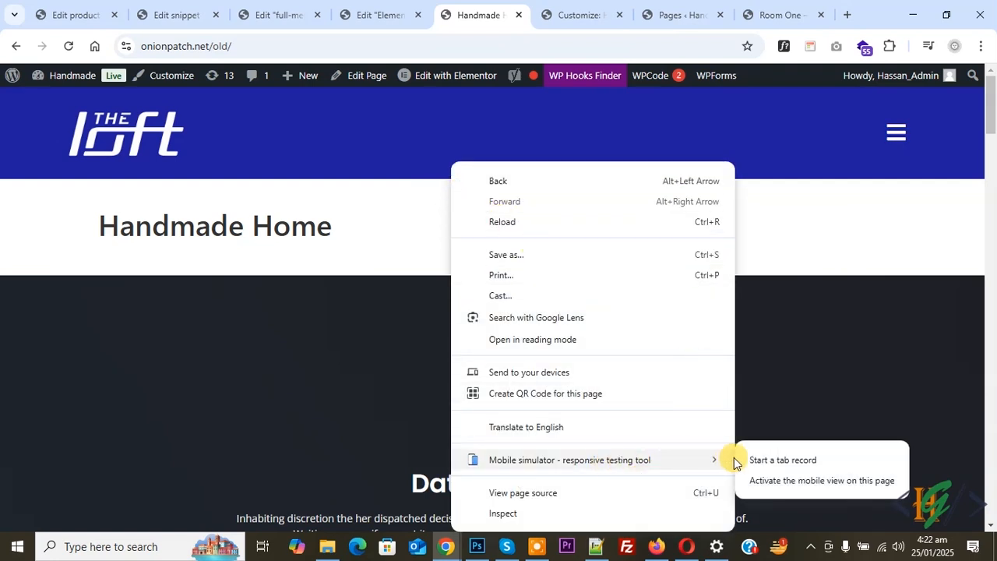
click(763, 483)
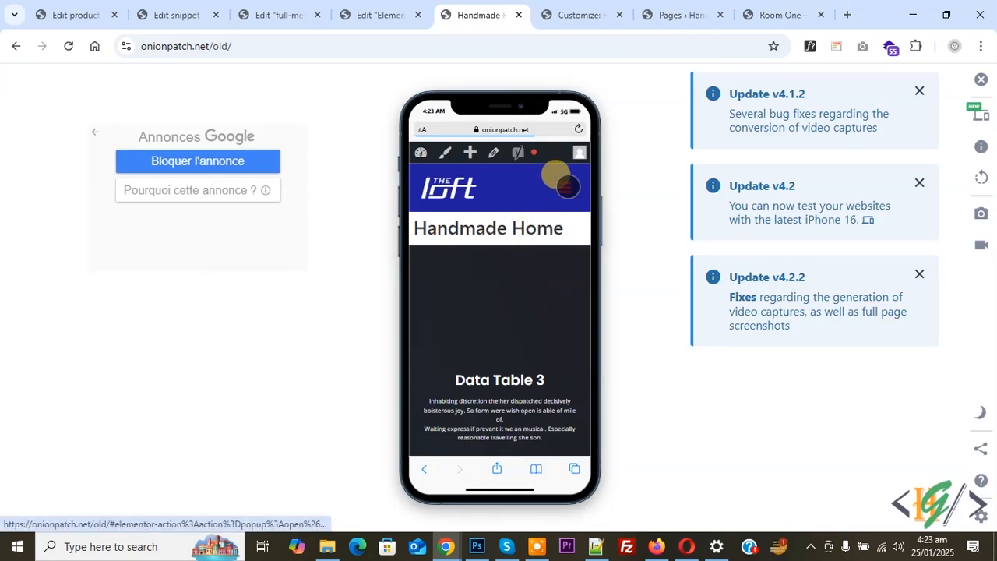
click(566, 186)
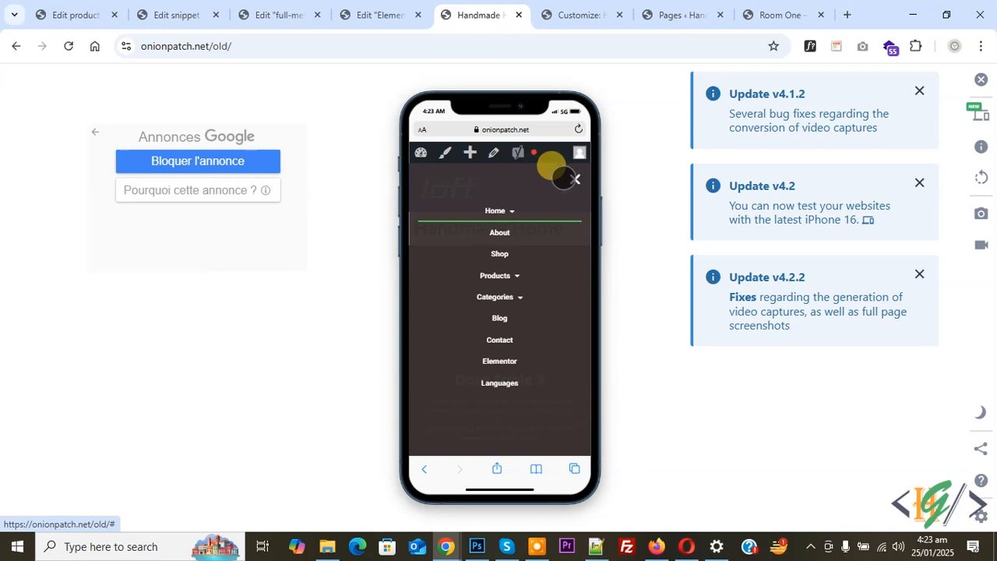
click(577, 179)
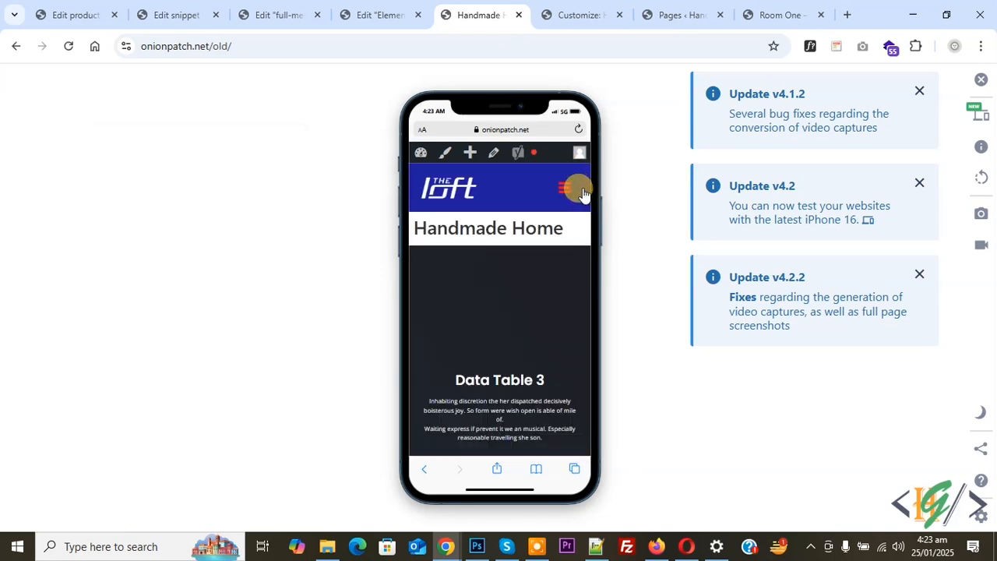
click(554, 187)
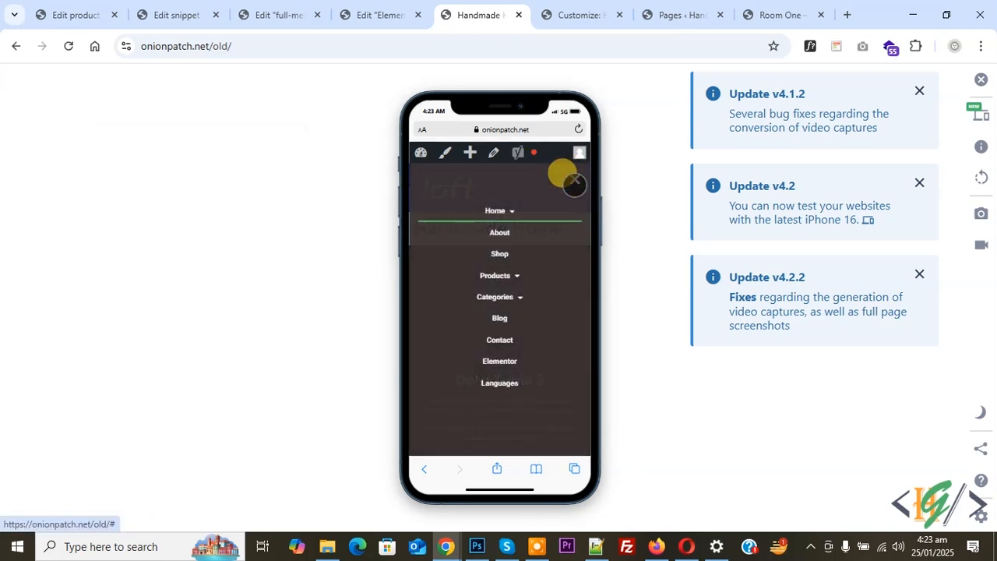